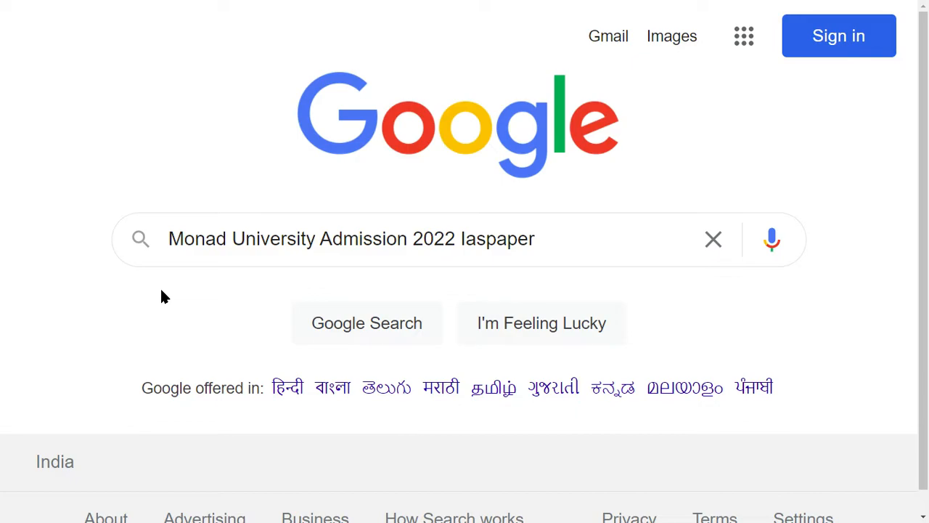
- Search Google for Monad University Admission 2022 Iaspaper and open the Monad University 2022 Application Form result
{"action": "left_click", "coordinate": [168, 169]}
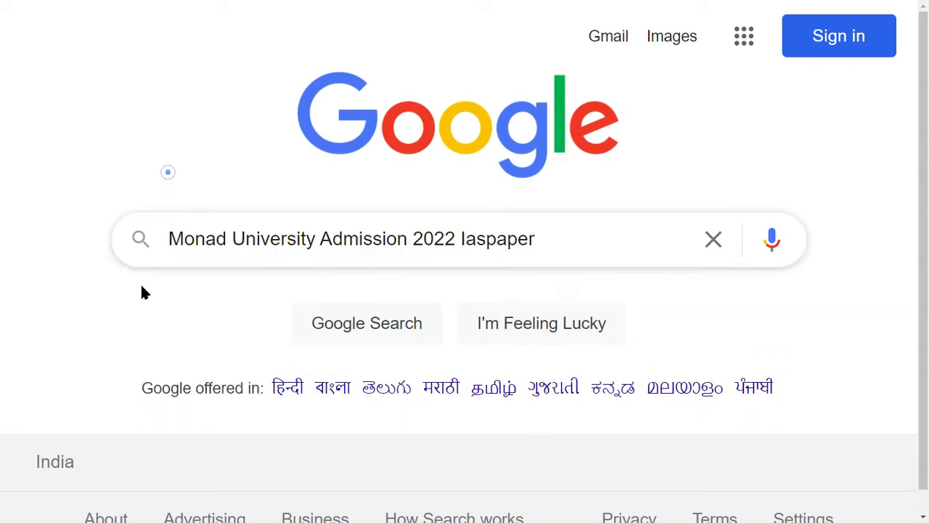
{"action": "left_click", "coordinate": [363, 333]}
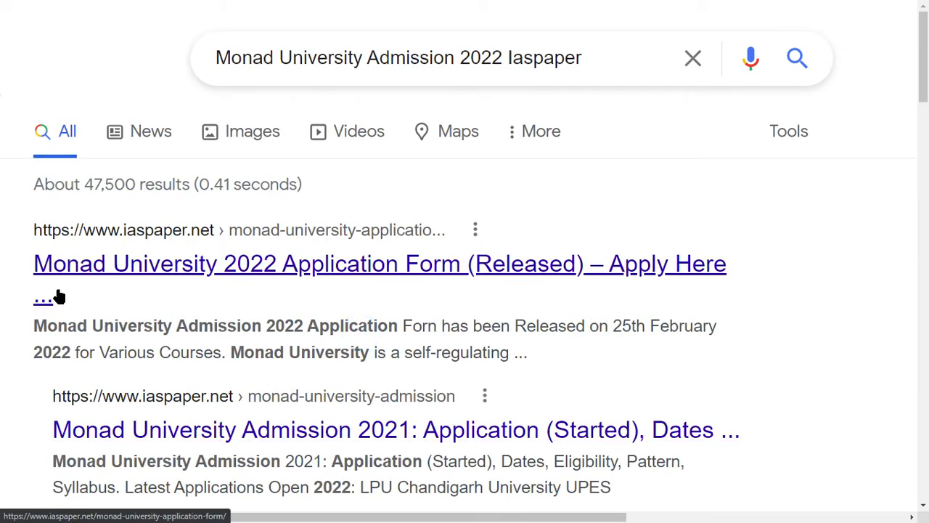
{"action": "left_click_drag", "start_coordinate": [10, 266], "coordinate": [390, 278]}
{"action": "left_click", "coordinate": [297, 275]}
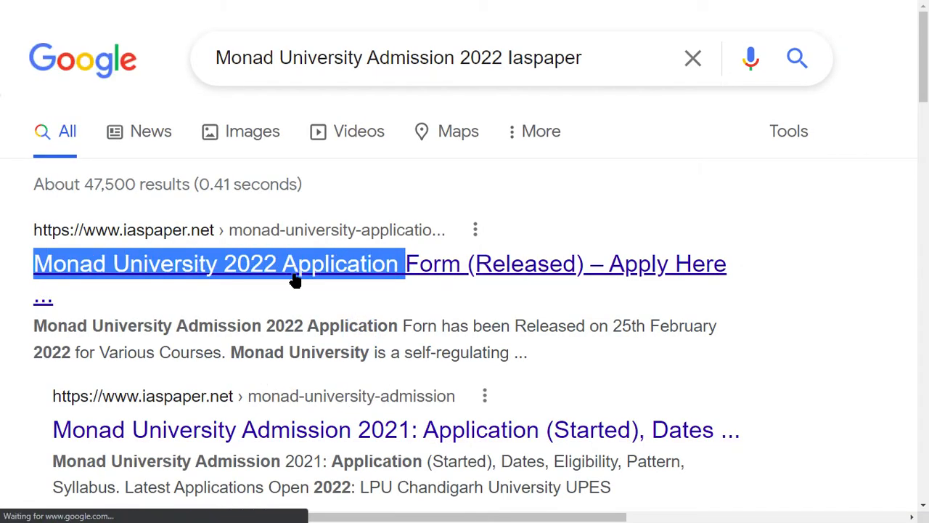
- Open the Monad University link in the article's paragraph about the application form on the official website
{"action": "scroll", "coordinate": [296, 396], "scroll_direction": "down", "scroll_amount": 12}
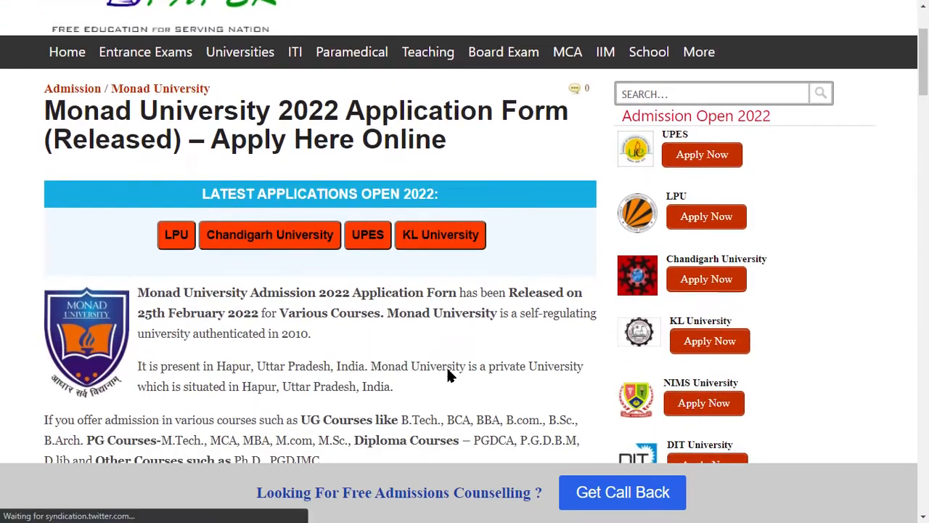
{"action": "scroll", "coordinate": [361, 346], "scroll_direction": "down", "scroll_amount": 2}
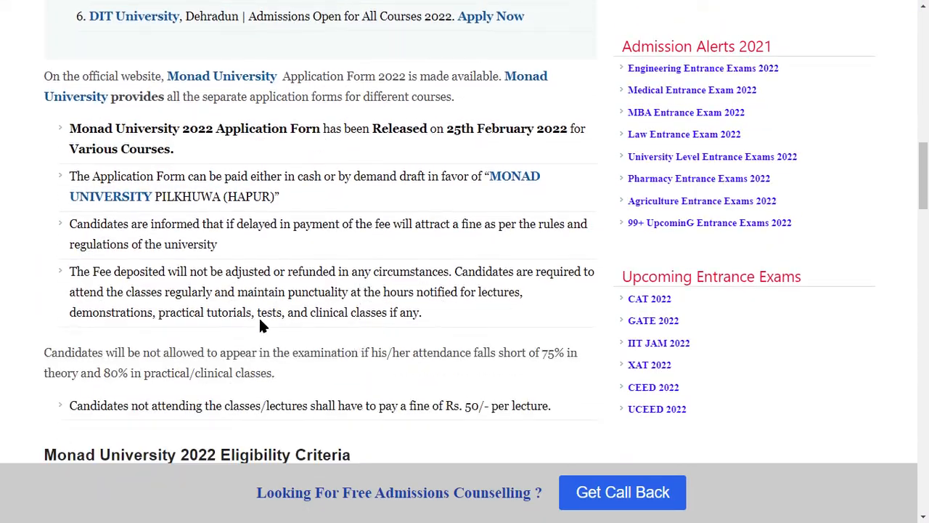
{"action": "left_click", "coordinate": [210, 81]}
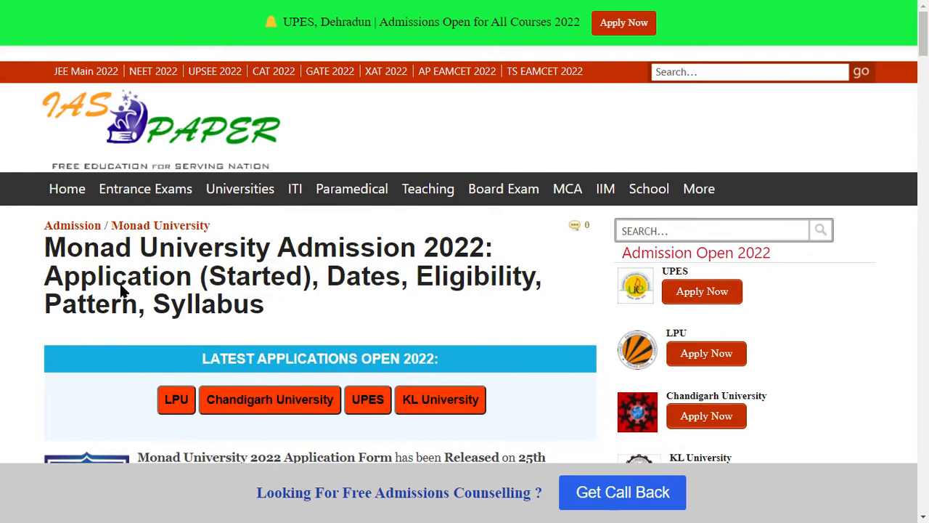
- Examine the Monad University Admission 2022 article's title and its notification about the application release date and courses
{"action": "left_click_drag", "start_coordinate": [66, 248], "coordinate": [483, 245]}
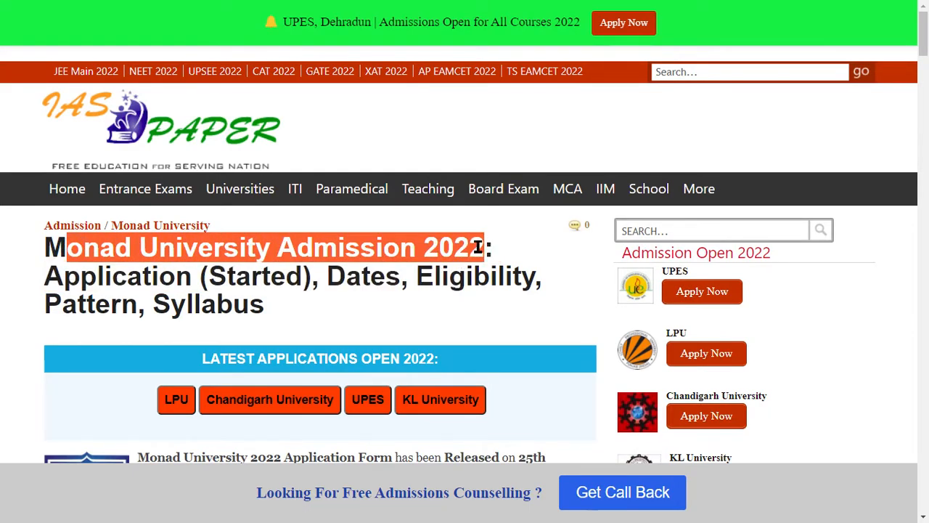
{"action": "left_click", "coordinate": [481, 246]}
{"action": "left_click_drag", "start_coordinate": [82, 270], "coordinate": [266, 264]}
{"action": "left_click", "coordinate": [274, 264]}
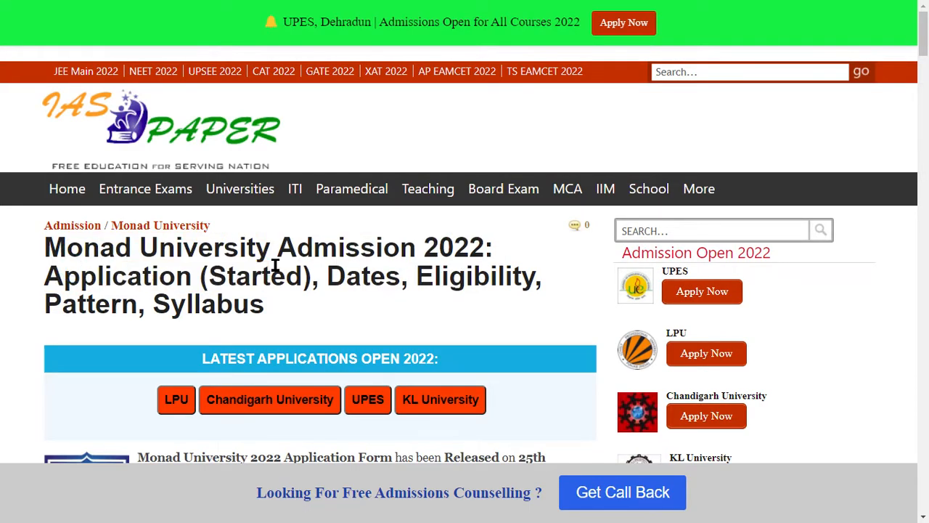
{"action": "scroll", "coordinate": [276, 263], "scroll_direction": "down", "scroll_amount": 5}
{"action": "scroll", "coordinate": [385, 296], "scroll_direction": "down", "scroll_amount": 2}
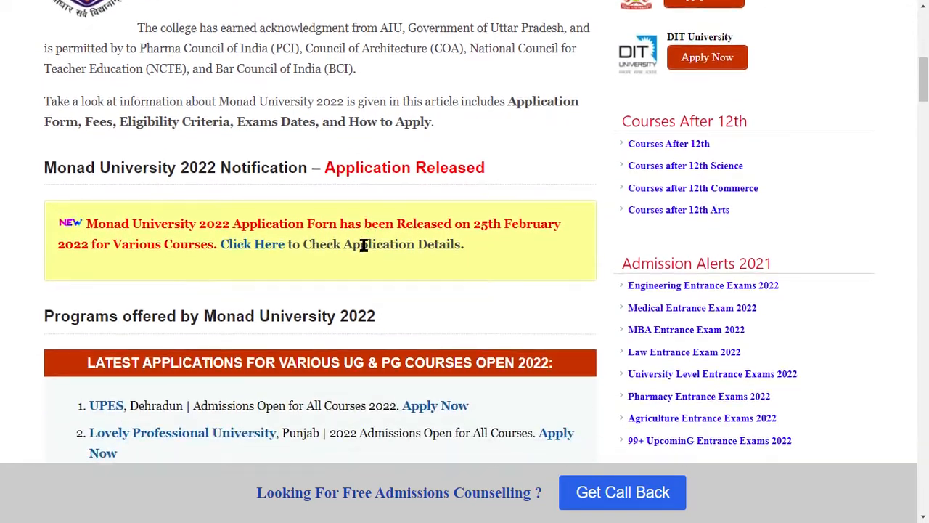
{"action": "left_click_drag", "start_coordinate": [348, 174], "coordinate": [485, 173]}
{"action": "left_click", "coordinate": [467, 185]}
{"action": "left_click_drag", "start_coordinate": [116, 223], "coordinate": [198, 229]}
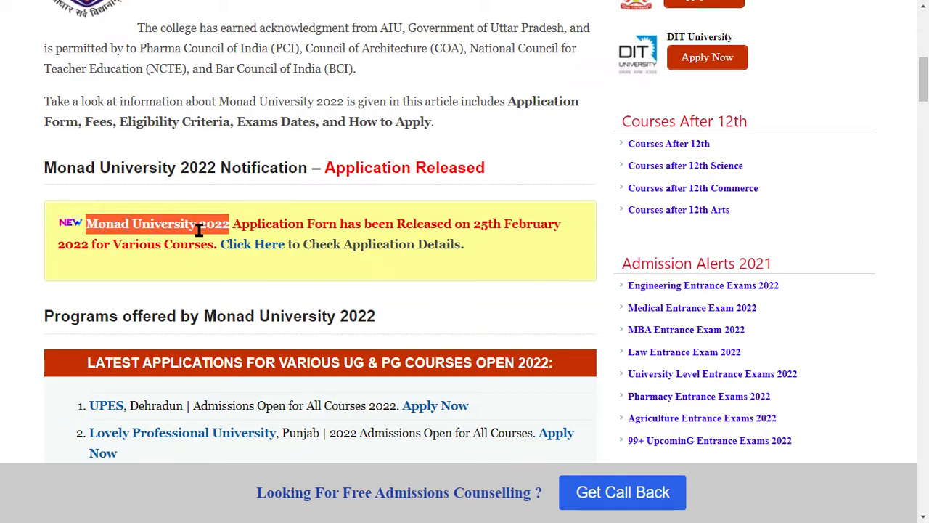
{"action": "left_click", "coordinate": [198, 230]}
{"action": "double_click", "coordinate": [258, 222]}
{"action": "left_click", "coordinate": [339, 223]}
{"action": "left_click_drag", "start_coordinate": [339, 224], "coordinate": [395, 225]}
{"action": "left_click", "coordinate": [442, 217]}
{"action": "left_click_drag", "start_coordinate": [473, 224], "coordinate": [560, 225]}
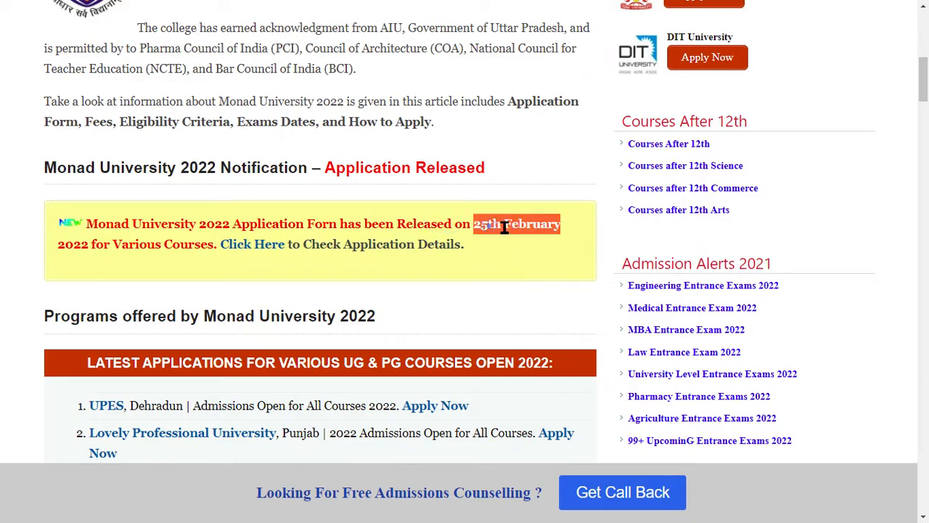
{"action": "double_click", "coordinate": [72, 248]}
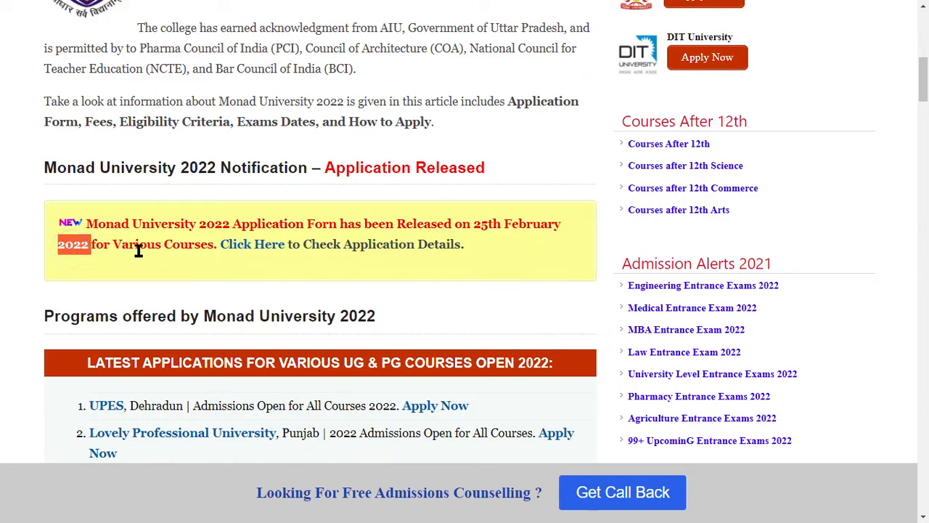
{"action": "left_click", "coordinate": [344, 252]}
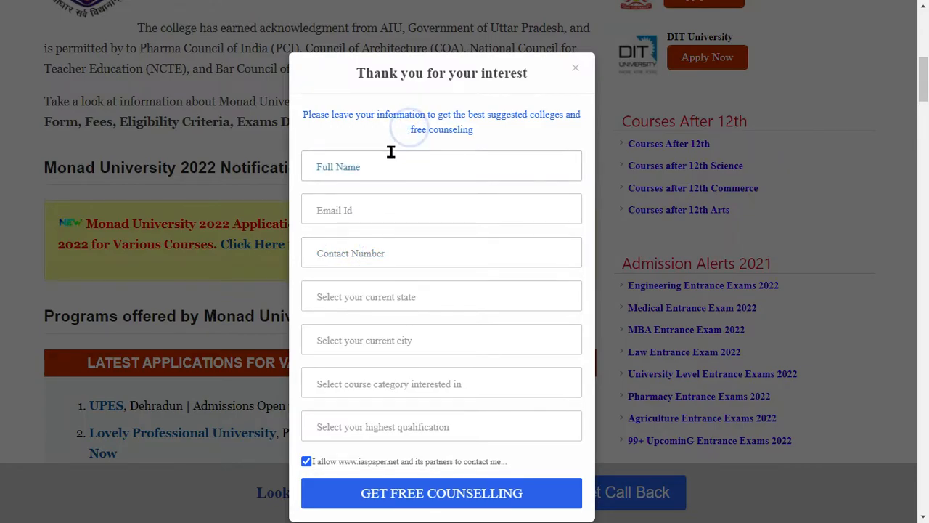
- Try to submit the free counselling form with only the highest qualification set to Studying/Completed 12th, and dismiss the form
{"action": "left_click", "coordinate": [390, 181]}
{"action": "left_click", "coordinate": [382, 250]}
{"action": "left_click", "coordinate": [386, 296]}
{"action": "left_click", "coordinate": [386, 344]}
{"action": "left_click", "coordinate": [371, 427]}
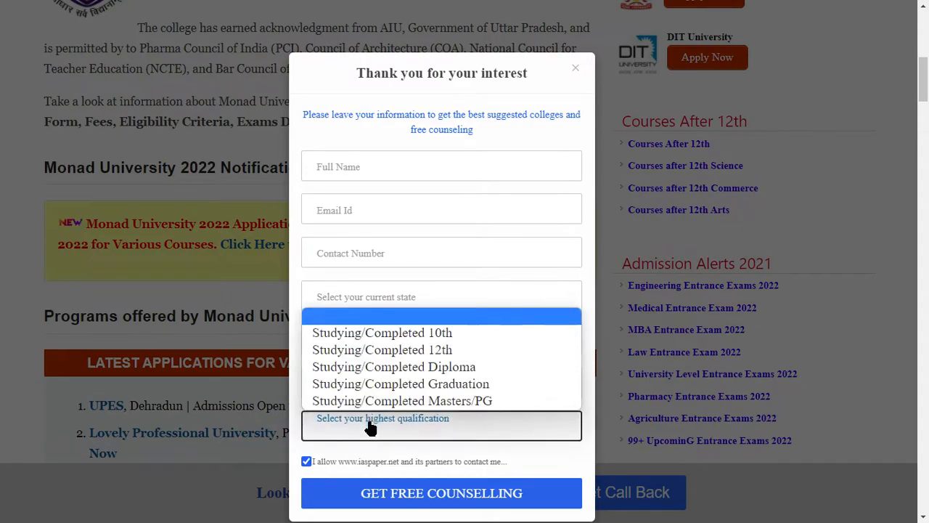
{"action": "left_click", "coordinate": [380, 351]}
{"action": "left_click", "coordinate": [408, 492]}
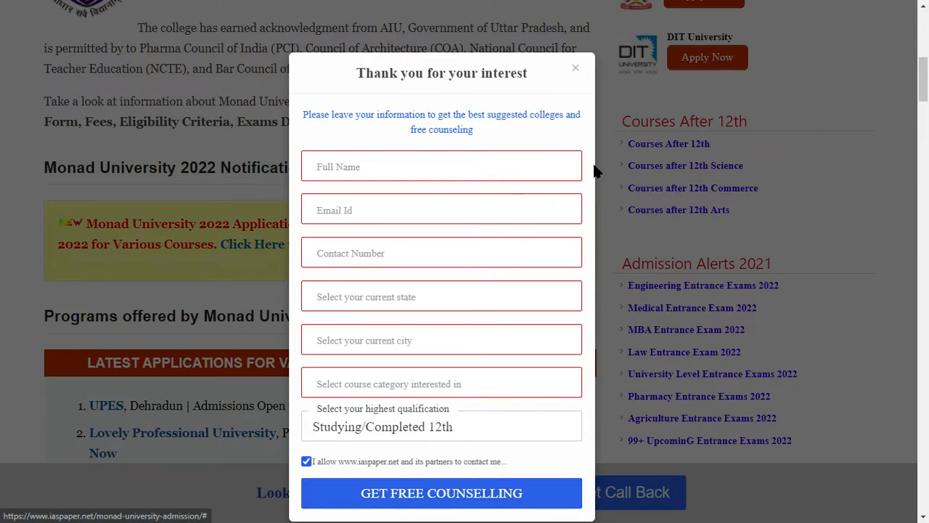
{"action": "left_click", "coordinate": [575, 68]}
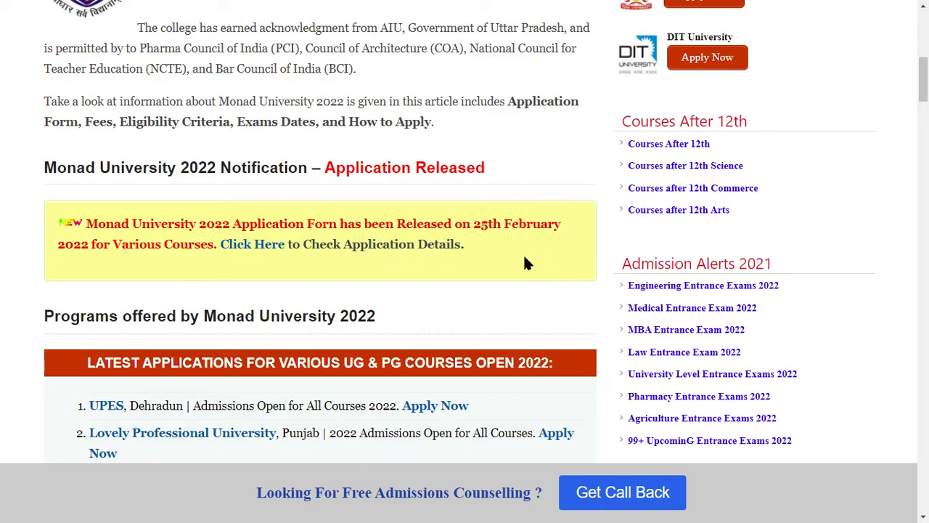
- Open the application details linked from the Monad University 2022 notification
{"action": "scroll", "coordinate": [428, 251], "scroll_direction": "down", "scroll_amount": 1}
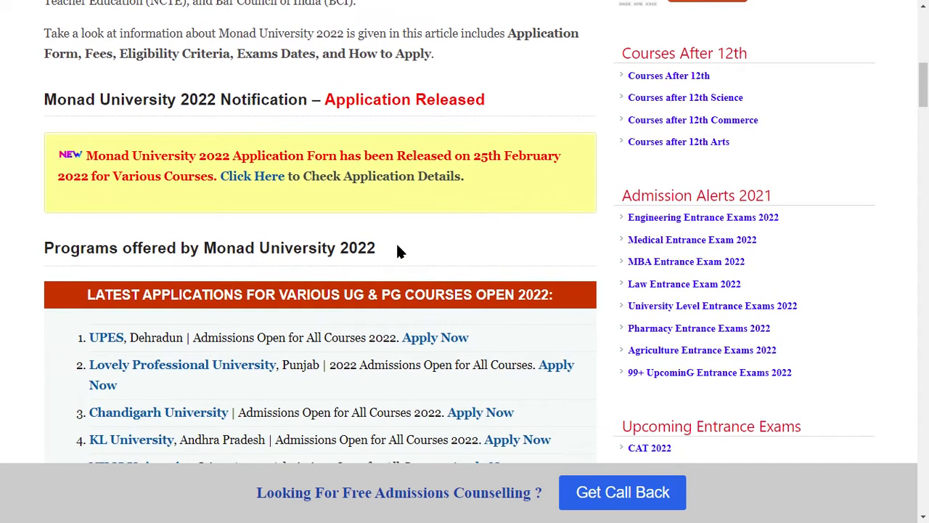
{"action": "left_click", "coordinate": [253, 181]}
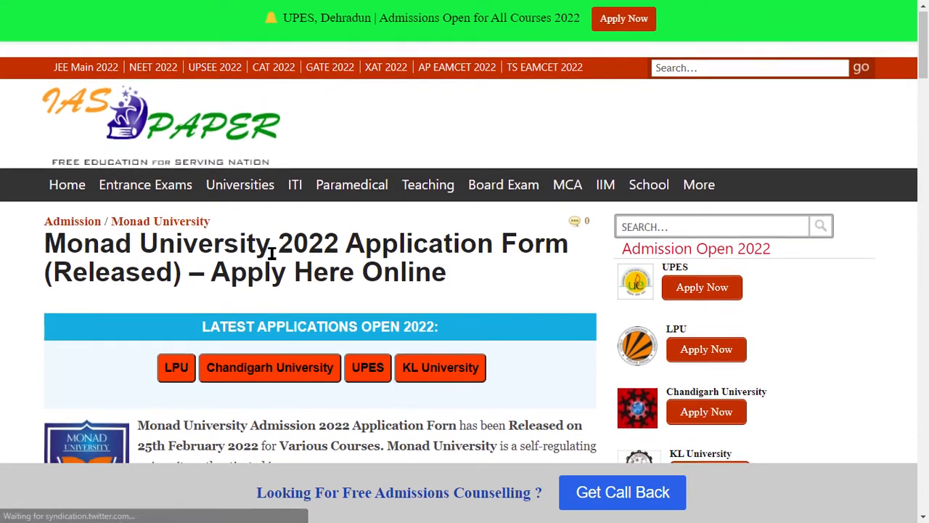
- Examine the application release notice and the list of universities with open 2022 applications, dismissing the counselling form
{"action": "scroll", "coordinate": [272, 254], "scroll_direction": "down", "scroll_amount": 5}
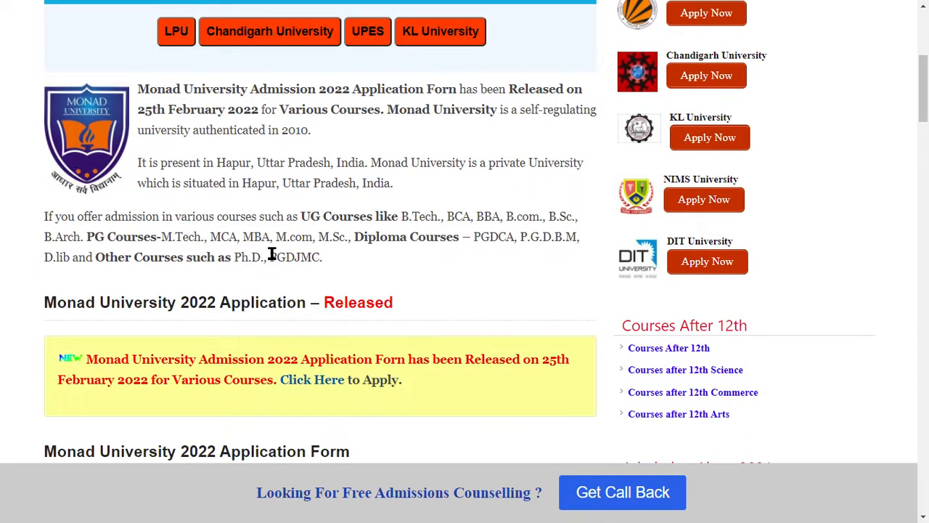
{"action": "scroll", "coordinate": [270, 254], "scroll_direction": "down", "scroll_amount": 2}
{"action": "left_click_drag", "start_coordinate": [270, 248], "coordinate": [267, 224]}
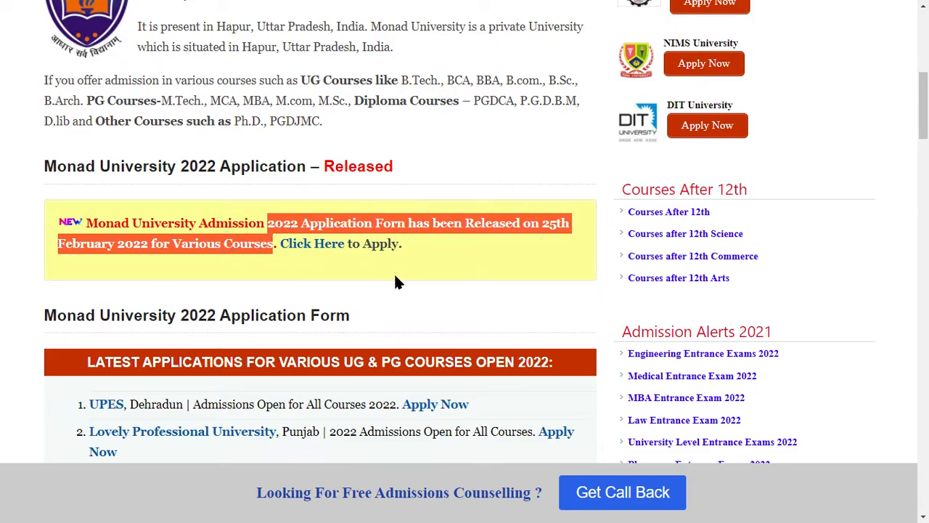
{"action": "left_click", "coordinate": [377, 221]}
{"action": "left_click", "coordinate": [410, 230]}
{"action": "scroll", "coordinate": [411, 233], "scroll_direction": "up", "scroll_amount": 5, "text": "ctrl"}
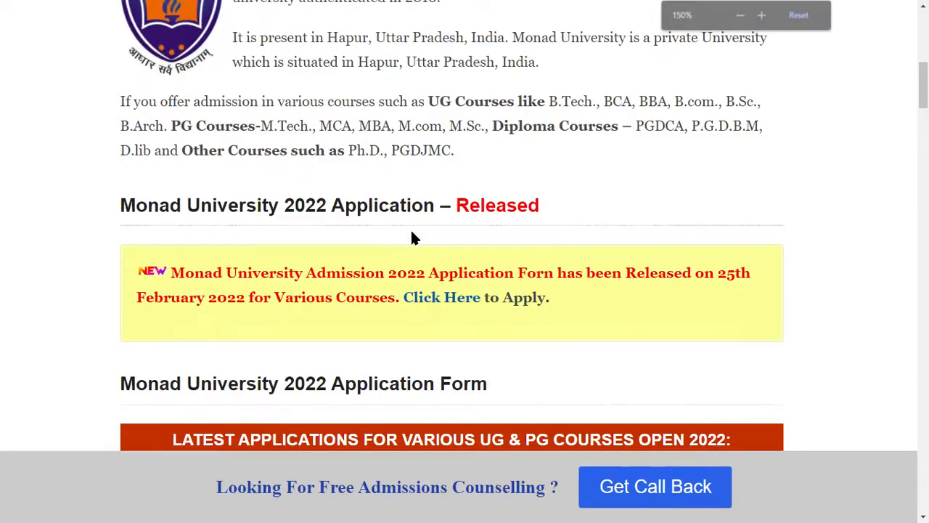
{"action": "scroll", "coordinate": [279, 239], "scroll_direction": "down", "scroll_amount": 6}
{"action": "scroll", "coordinate": [282, 244], "scroll_direction": "down", "scroll_amount": 2}
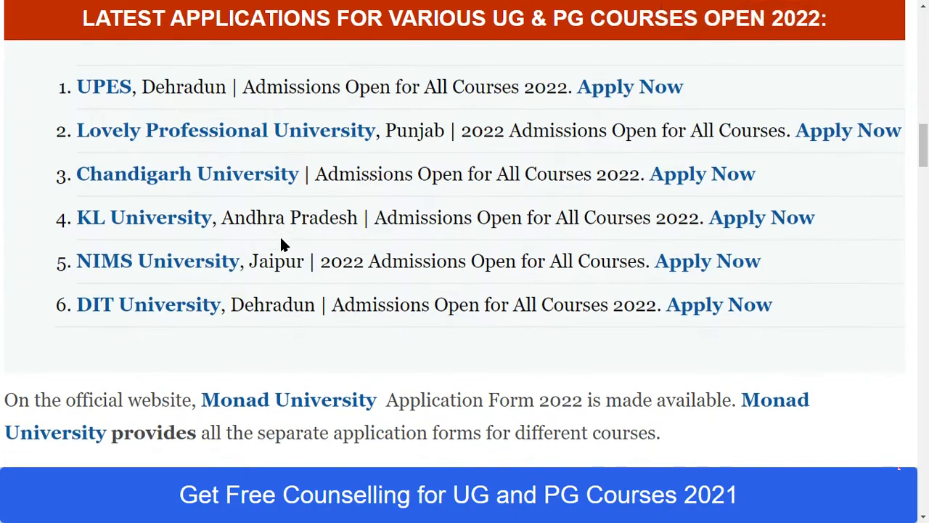
{"action": "scroll", "coordinate": [282, 244], "scroll_direction": "up", "scroll_amount": 2}
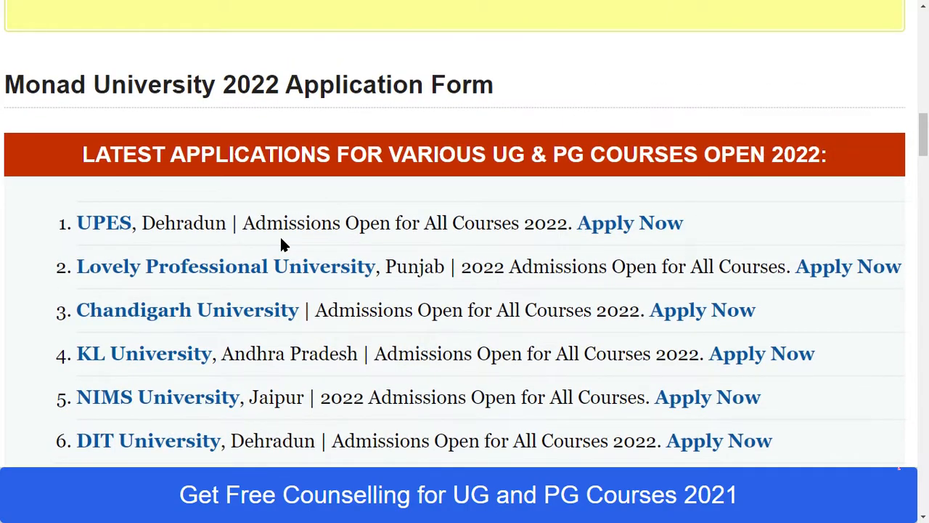
{"action": "scroll", "coordinate": [280, 242], "scroll_direction": "down", "scroll_amount": 2}
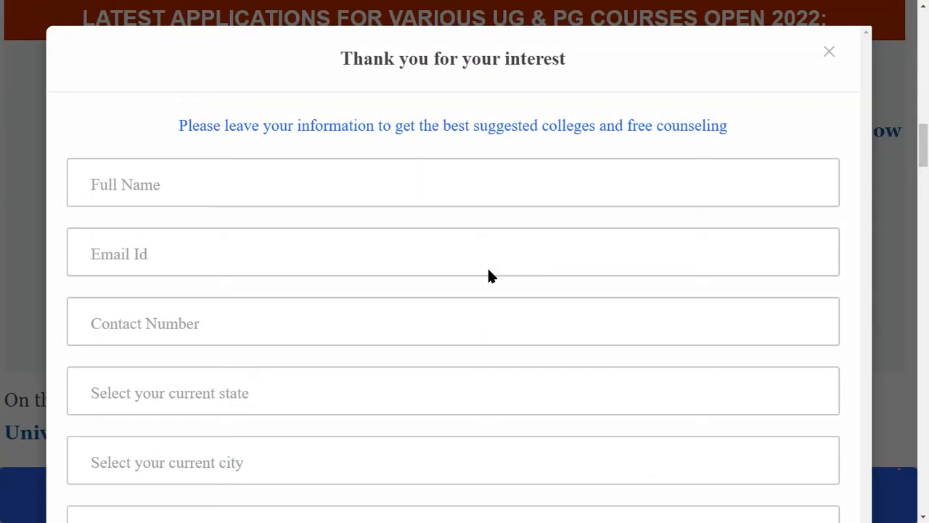
{"action": "left_click", "coordinate": [828, 51]}
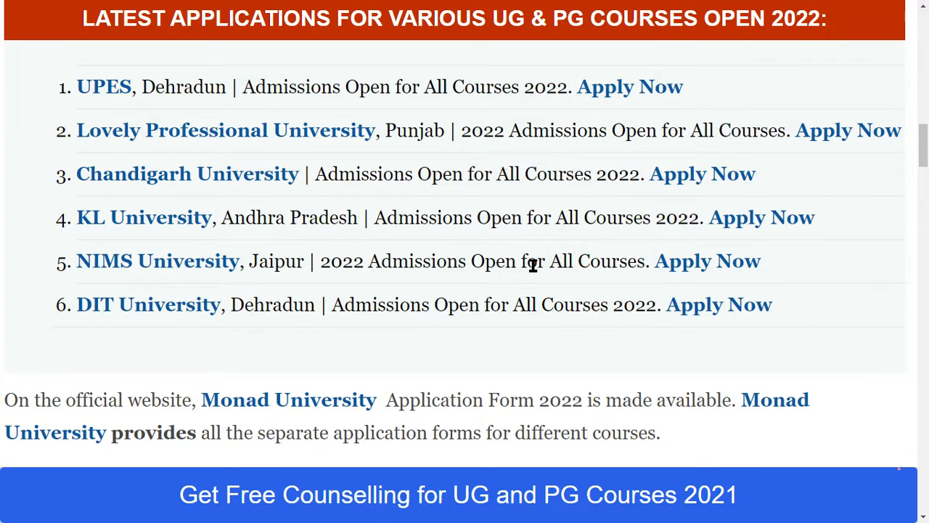
- Return to the Monad University 2022 application release notice and open its link to apply
{"action": "key", "text": "ctrl+minus"}
{"action": "scroll", "coordinate": [533, 279], "scroll_direction": "up", "scroll_amount": 10}
{"action": "key", "text": "ctrl+plus"}
{"action": "key", "text": "ctrl+plus"}
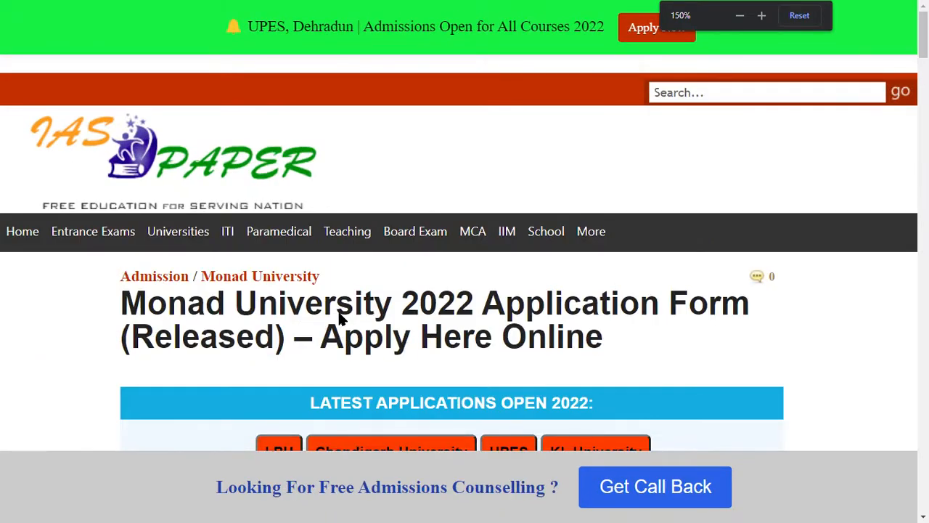
{"action": "key", "text": "ctrl+minus"}
{"action": "scroll", "coordinate": [381, 312], "scroll_direction": "down", "scroll_amount": 7}
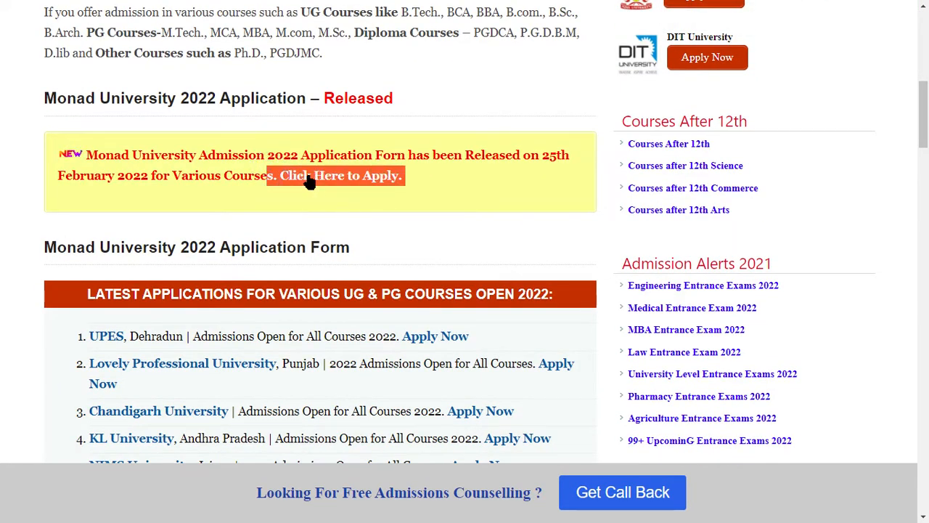
{"action": "left_click", "coordinate": [307, 175]}
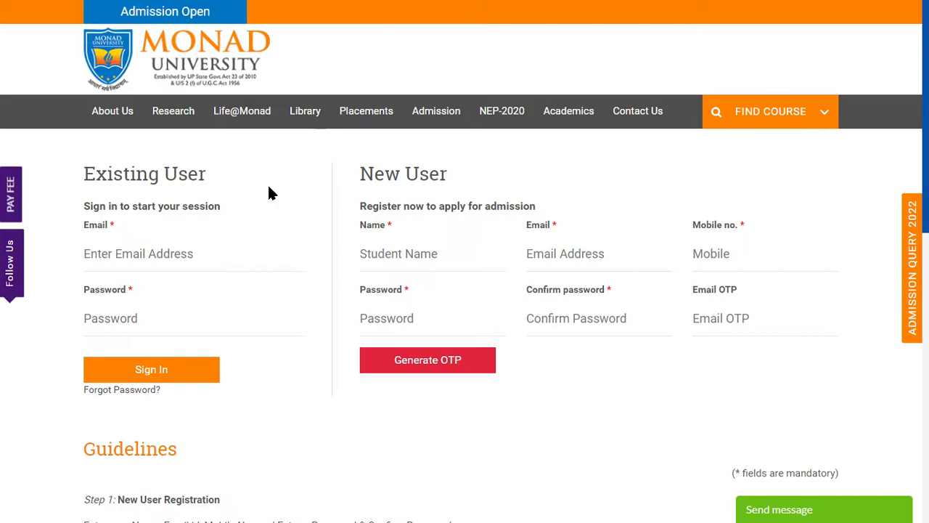
- Examine the New User registration section, covering the name, email, mobile number and password fields and the guidelines below
{"action": "left_click_drag", "start_coordinate": [362, 171], "coordinate": [440, 174]}
{"action": "left_click", "coordinate": [441, 173]}
{"action": "key", "text": "ctrl+plus"}
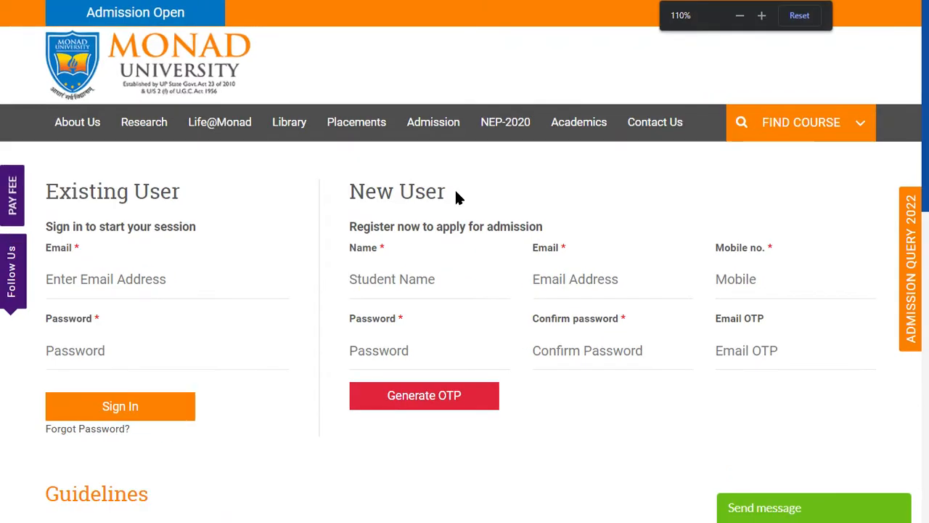
{"action": "left_click_drag", "start_coordinate": [378, 227], "coordinate": [510, 228]}
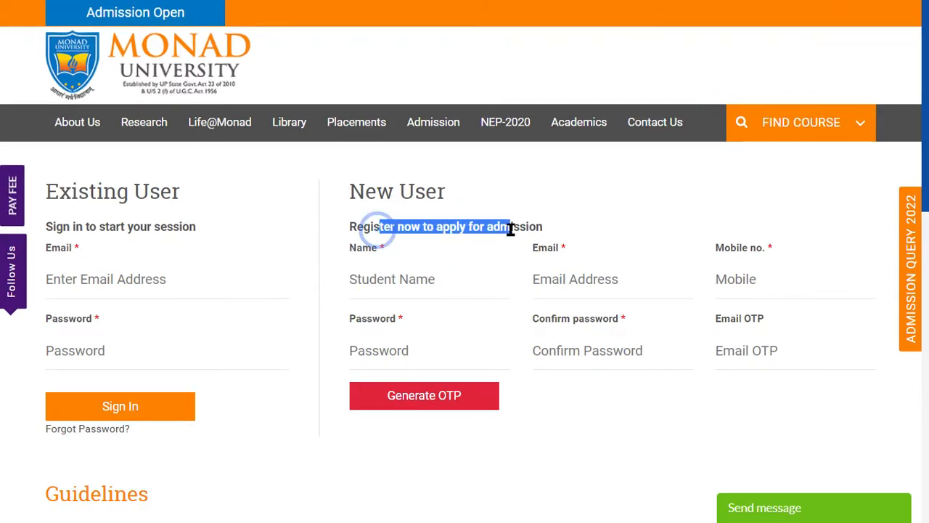
{"action": "left_click", "coordinate": [510, 228]}
{"action": "double_click", "coordinate": [375, 248]}
{"action": "left_click", "coordinate": [399, 284]}
{"action": "left_click", "coordinate": [457, 280]}
{"action": "left_click", "coordinate": [533, 251]}
{"action": "left_click", "coordinate": [563, 283]}
{"action": "double_click", "coordinate": [724, 250]}
{"action": "left_click", "coordinate": [749, 275]}
{"action": "left_click", "coordinate": [413, 359]}
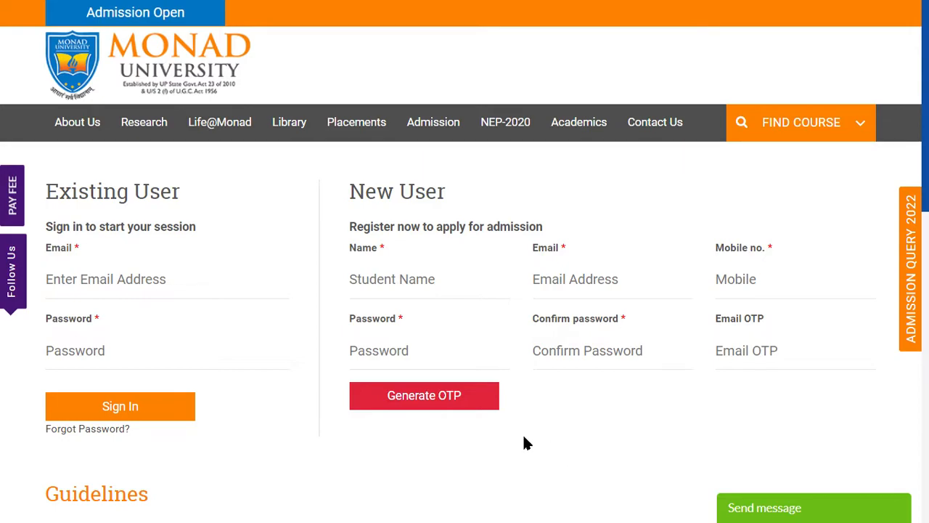
{"action": "scroll", "coordinate": [452, 404], "scroll_direction": "down", "scroll_amount": 3}
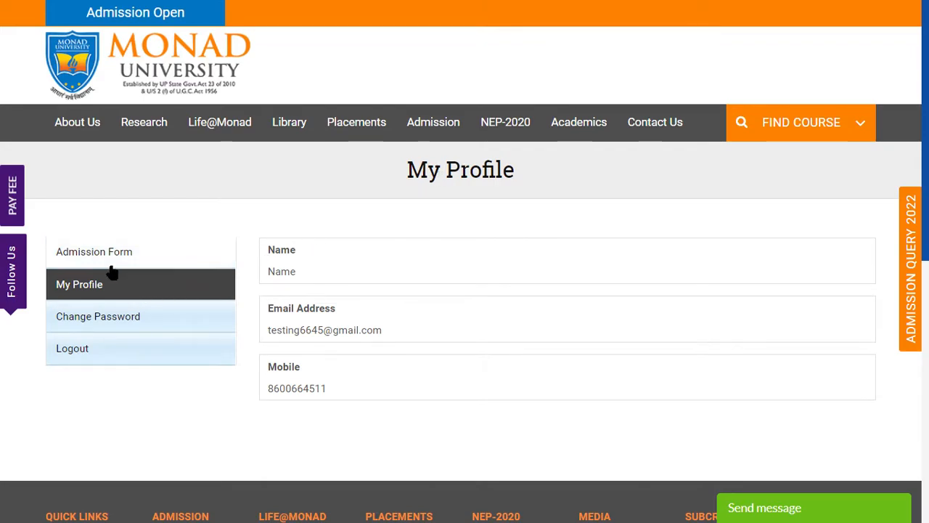
- Open the Admission Form from the My Profile page
{"action": "left_click", "coordinate": [95, 251]}
{"action": "scroll", "coordinate": [265, 281], "scroll_direction": "down", "scroll_amount": 1}
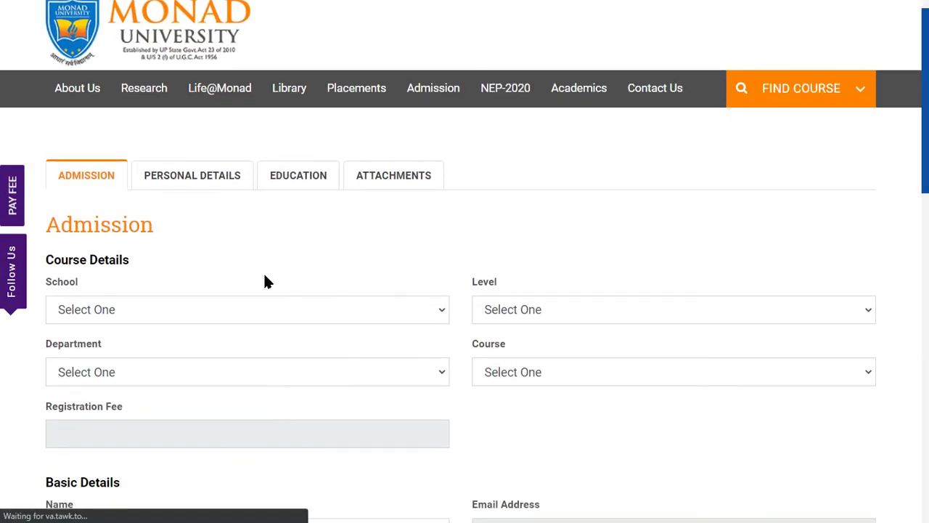
{"action": "scroll", "coordinate": [169, 215], "scroll_direction": "up", "scroll_amount": 1}
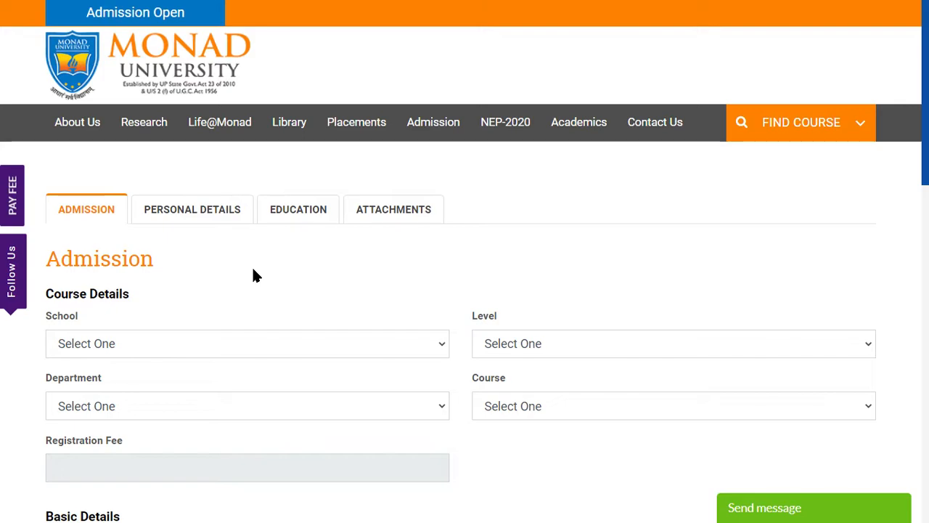
- Examine the New User registration fields for name, email, password, password confirmation and email OTP
{"action": "left_click", "coordinate": [455, 289]}
{"action": "left_click", "coordinate": [571, 274]}
{"action": "left_click", "coordinate": [372, 359]}
{"action": "left_click", "coordinate": [614, 356]}
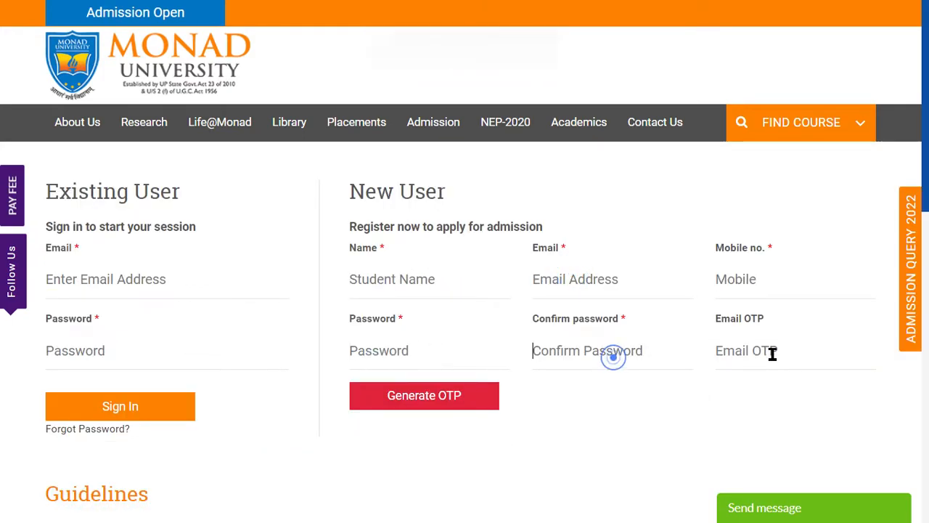
{"action": "left_click", "coordinate": [757, 352]}
- Go through the Existing User email and password fields and sign in to reach the admission form
{"action": "left_click", "coordinate": [137, 281]}
{"action": "left_click", "coordinate": [89, 284]}
{"action": "left_click", "coordinate": [103, 343]}
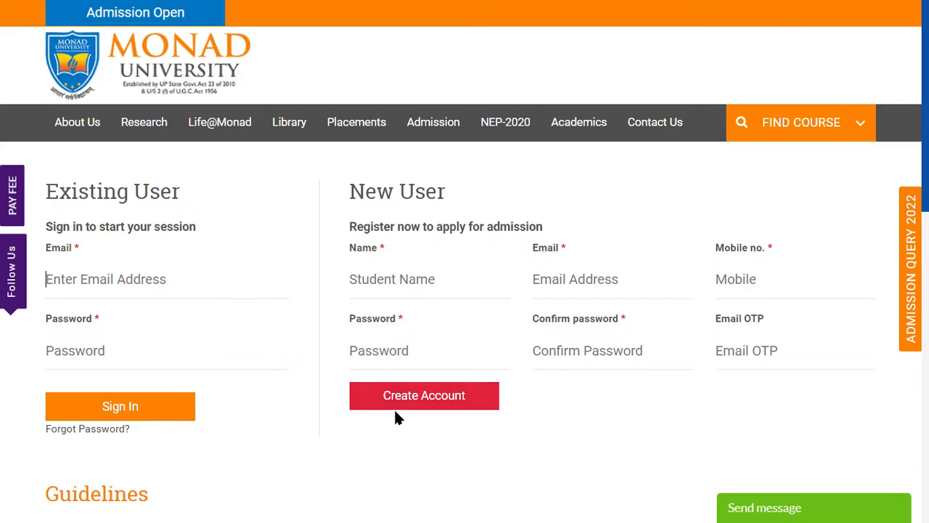
{"action": "left_click", "coordinate": [90, 279]}
{"action": "left_click", "coordinate": [88, 355]}
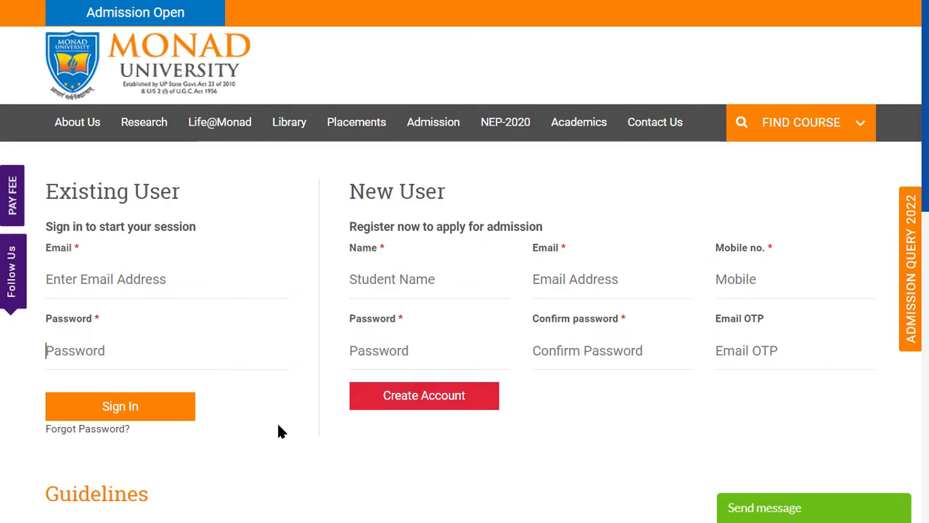
{"action": "left_click", "coordinate": [79, 351]}
{"action": "left_click", "coordinate": [123, 278]}
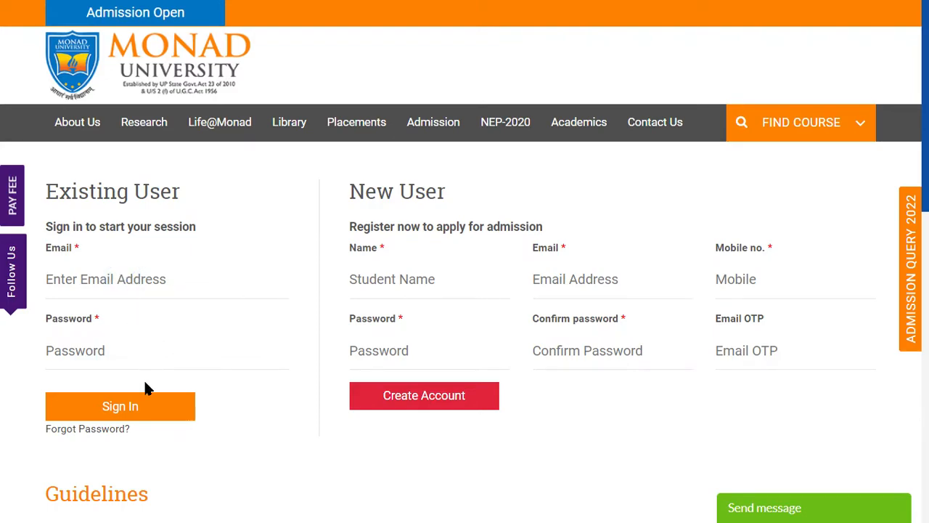
{"action": "left_click", "coordinate": [110, 410]}
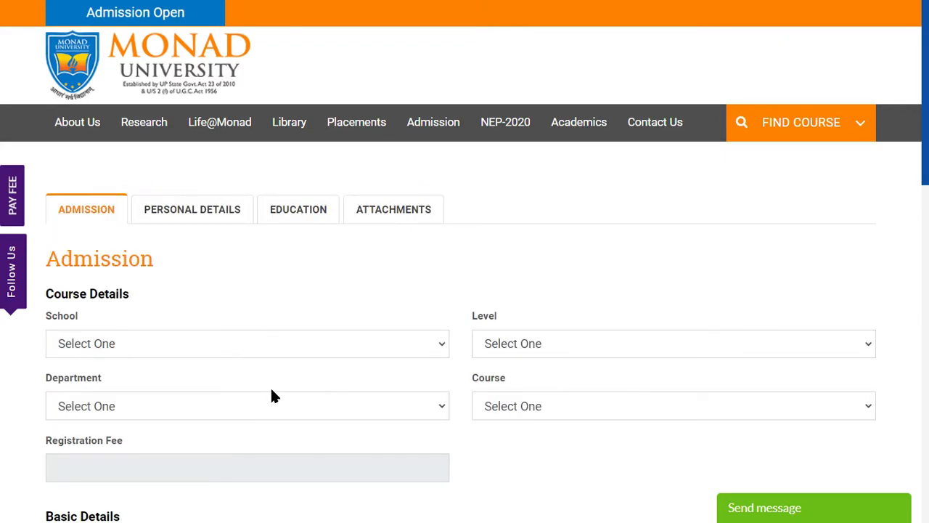
- Set the school to Monad College of Pharmacy and the level to Diploma in the Course Details
{"action": "scroll", "coordinate": [282, 292], "scroll_direction": "down", "scroll_amount": 1}
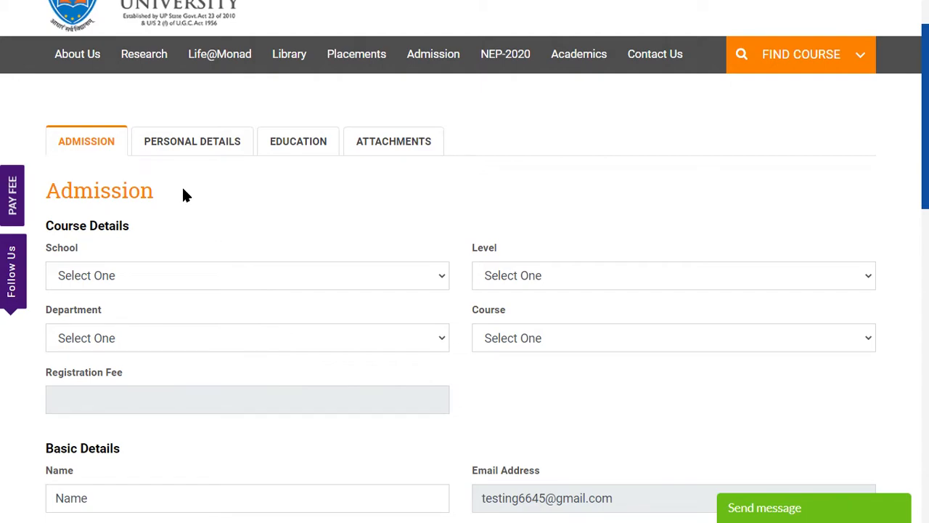
{"action": "left_click", "coordinate": [112, 199]}
{"action": "double_click", "coordinate": [78, 238]}
{"action": "double_click", "coordinate": [94, 233]}
{"action": "left_click", "coordinate": [118, 270]}
{"action": "left_click", "coordinate": [127, 313]}
{"action": "left_click", "coordinate": [502, 272]}
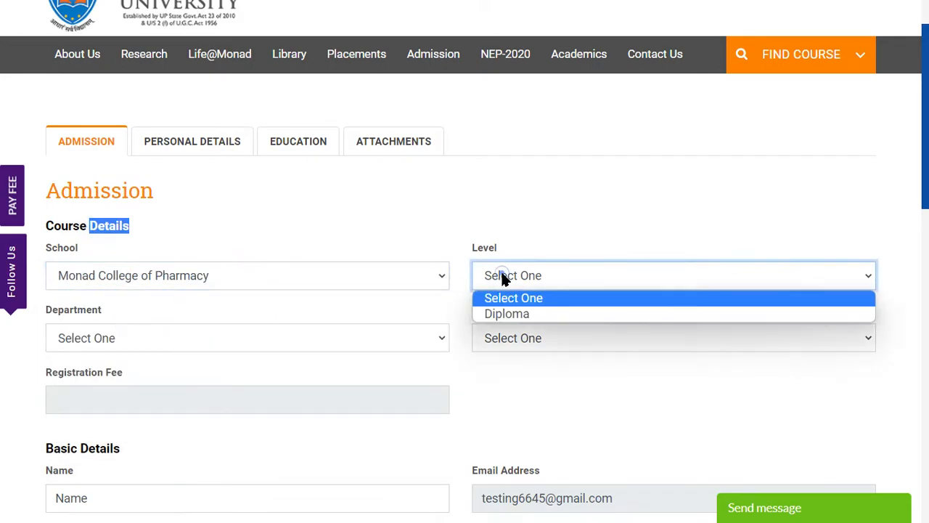
{"action": "left_click", "coordinate": [515, 306]}
{"action": "left_click", "coordinate": [506, 275]}
{"action": "left_click", "coordinate": [520, 320]}
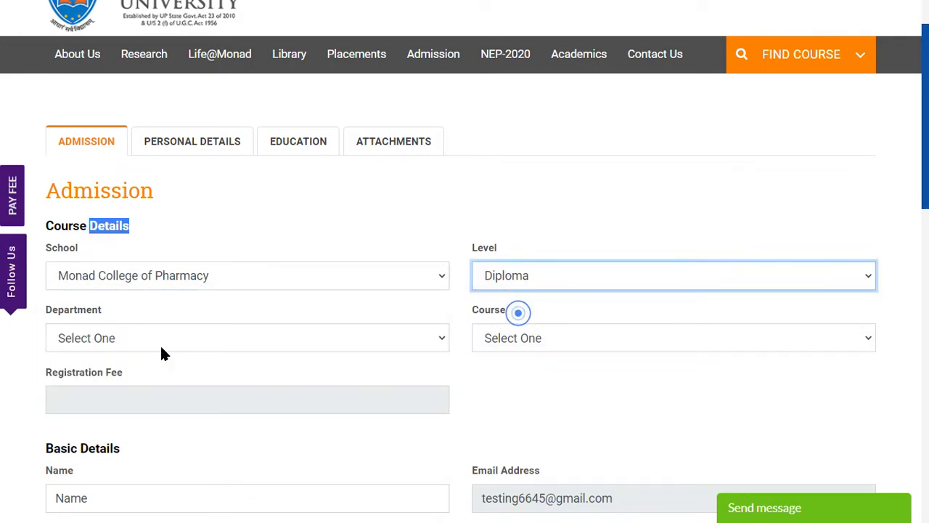
- Set the department to Department of Pharmacy and the course to D.Pharm, and check the registration fee field
{"action": "left_click", "coordinate": [68, 335]}
{"action": "left_click", "coordinate": [109, 375]}
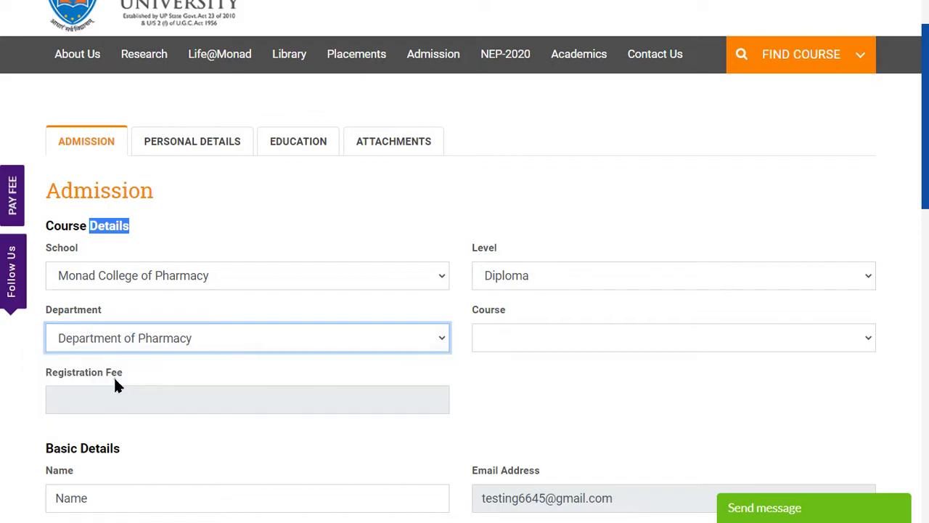
{"action": "left_click", "coordinate": [502, 327]}
{"action": "left_click", "coordinate": [528, 379]}
{"action": "left_click", "coordinate": [162, 404]}
- Set the caste category to General and the gender to Male in the Basic Details
{"action": "scroll", "coordinate": [124, 351], "scroll_direction": "down", "scroll_amount": 2}
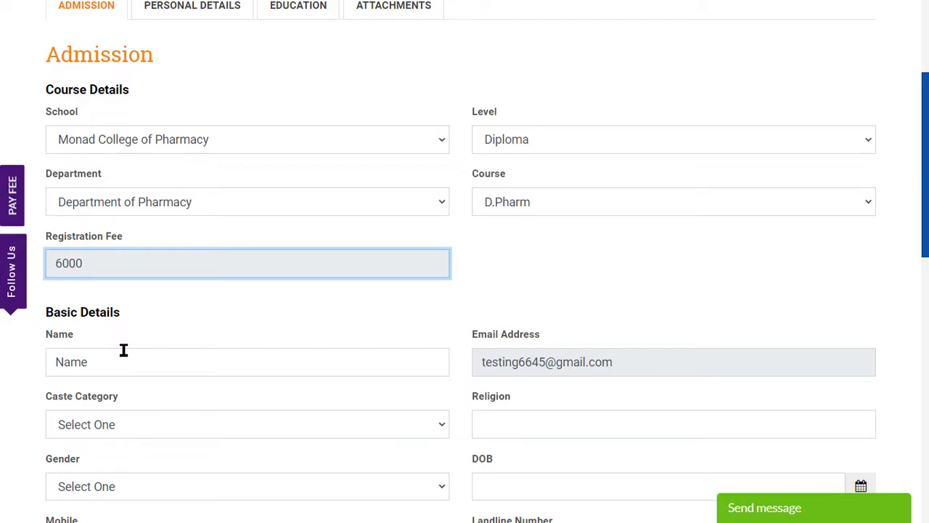
{"action": "scroll", "coordinate": [124, 350], "scroll_direction": "down", "scroll_amount": 2}
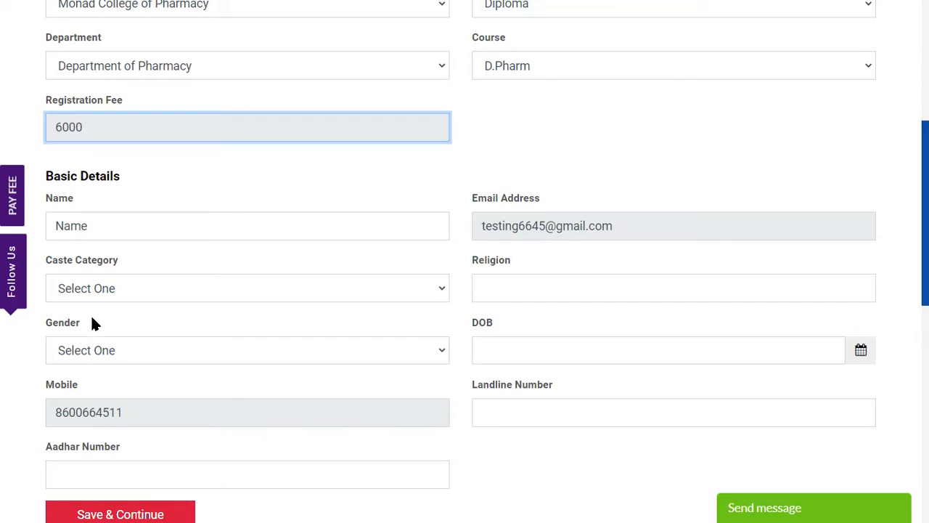
{"action": "left_click", "coordinate": [75, 290]}
{"action": "left_click", "coordinate": [97, 323]}
{"action": "left_click", "coordinate": [93, 283]}
{"action": "left_click", "coordinate": [101, 328]}
{"action": "left_click", "coordinate": [510, 282]}
{"action": "left_click", "coordinate": [99, 350]}
{"action": "left_click", "coordinate": [112, 391]}
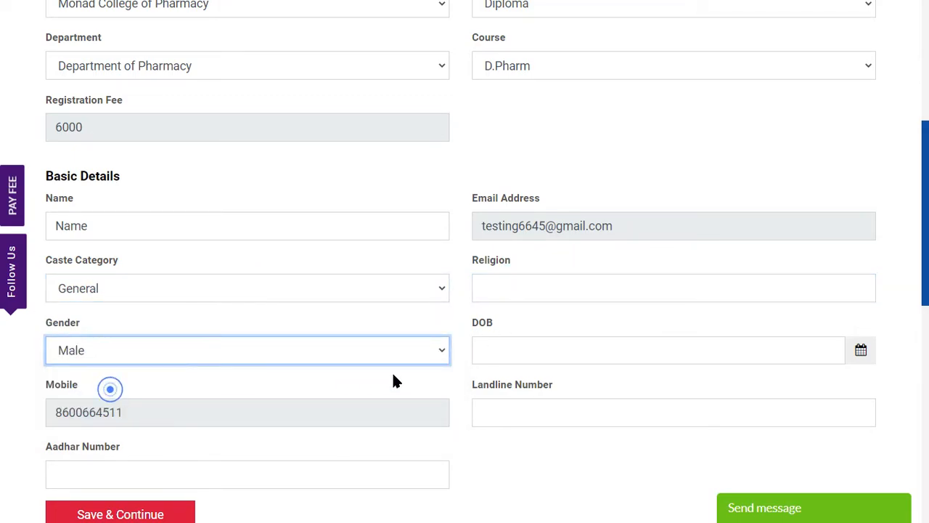
- Choose the applicant's date of birth from the DOB calendar
{"action": "left_click", "coordinate": [526, 347]}
{"action": "left_click", "coordinate": [780, 83]}
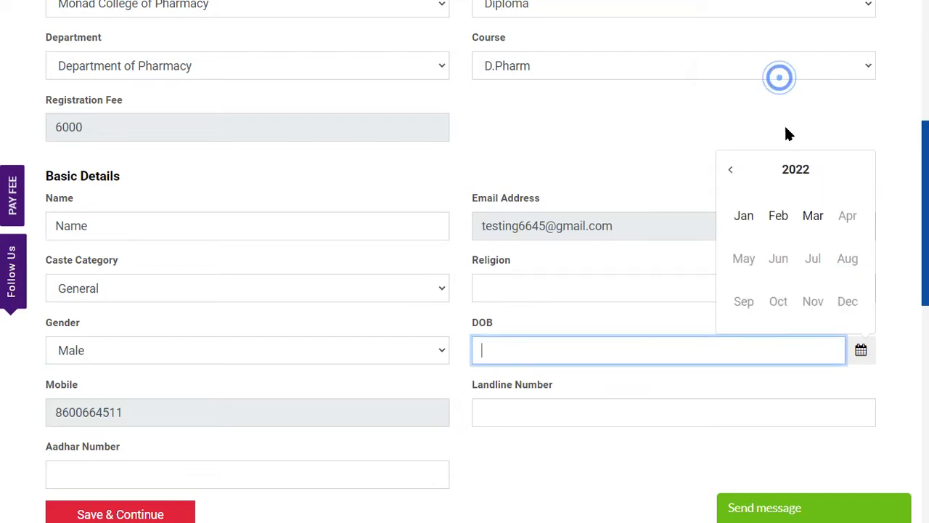
{"action": "left_click", "coordinate": [795, 170]}
{"action": "left_click", "coordinate": [730, 170]}
{"action": "left_click", "coordinate": [731, 171]}
{"action": "left_click", "coordinate": [731, 170]}
{"action": "left_click", "coordinate": [847, 301]}
{"action": "left_click", "coordinate": [757, 219]}
{"action": "left_click", "coordinate": [859, 148]}
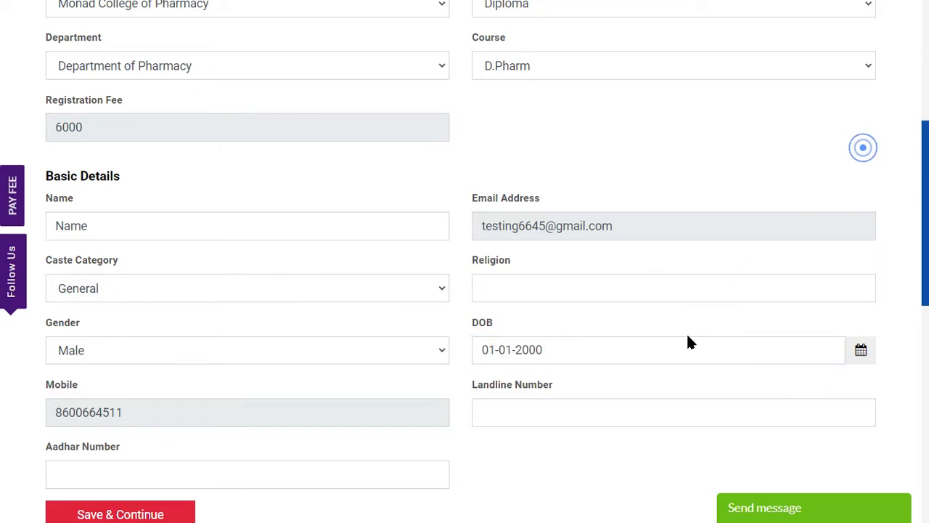
- Review the remaining Basic Details down to the Aadhar number, then save the Admission section and continue to Personal Details
{"action": "left_click", "coordinate": [381, 352]}
{"action": "scroll", "coordinate": [417, 352], "scroll_direction": "down", "scroll_amount": 1}
{"action": "left_click", "coordinate": [459, 401]}
{"action": "scroll", "coordinate": [458, 400], "scroll_direction": "down", "scroll_amount": 1}
{"action": "left_click", "coordinate": [561, 276]}
{"action": "scroll", "coordinate": [559, 304], "scroll_direction": "down", "scroll_amount": 2}
{"action": "left_click", "coordinate": [137, 195]}
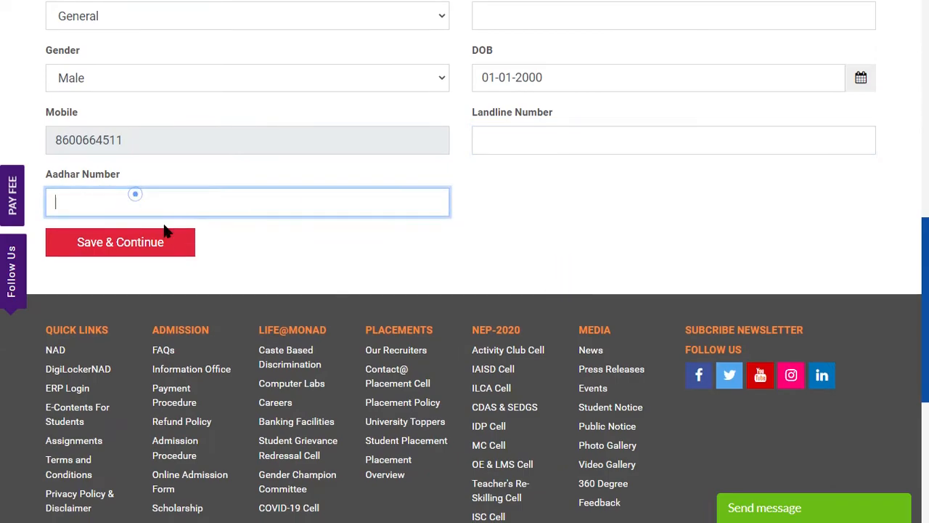
{"action": "left_click", "coordinate": [81, 240]}
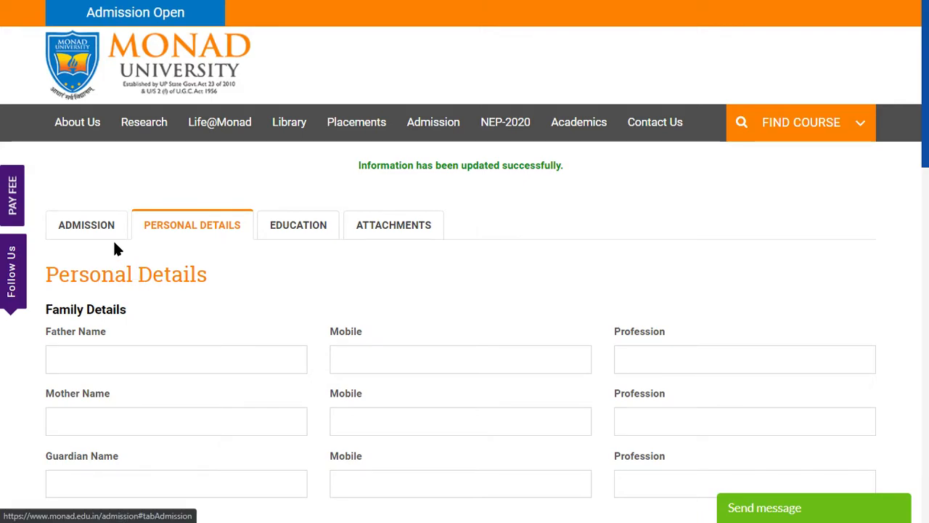
- Examine the Family Details section, covering the name, mobile and profession fields for father, mother and guardian
{"action": "scroll", "coordinate": [139, 302], "scroll_direction": "down", "scroll_amount": 1}
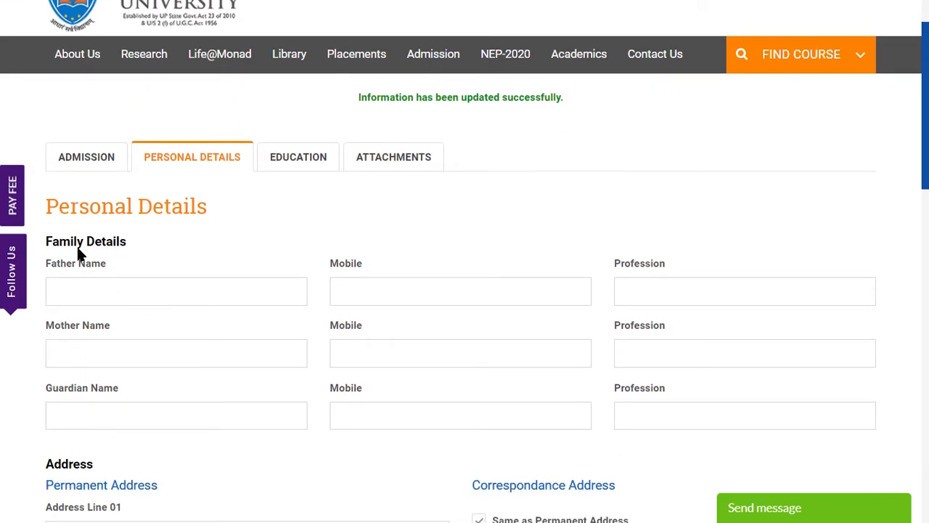
{"action": "triple_click", "coordinate": [54, 241]}
{"action": "left_click", "coordinate": [119, 289]}
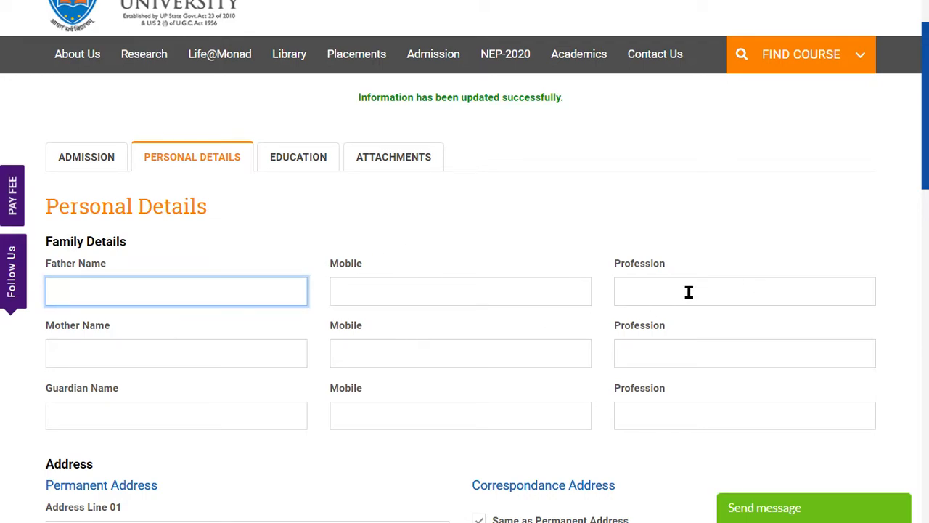
{"action": "left_click", "coordinate": [114, 356]}
{"action": "left_click", "coordinate": [400, 346]}
{"action": "left_click", "coordinate": [629, 350]}
{"action": "left_click", "coordinate": [125, 420]}
{"action": "left_click", "coordinate": [347, 416]}
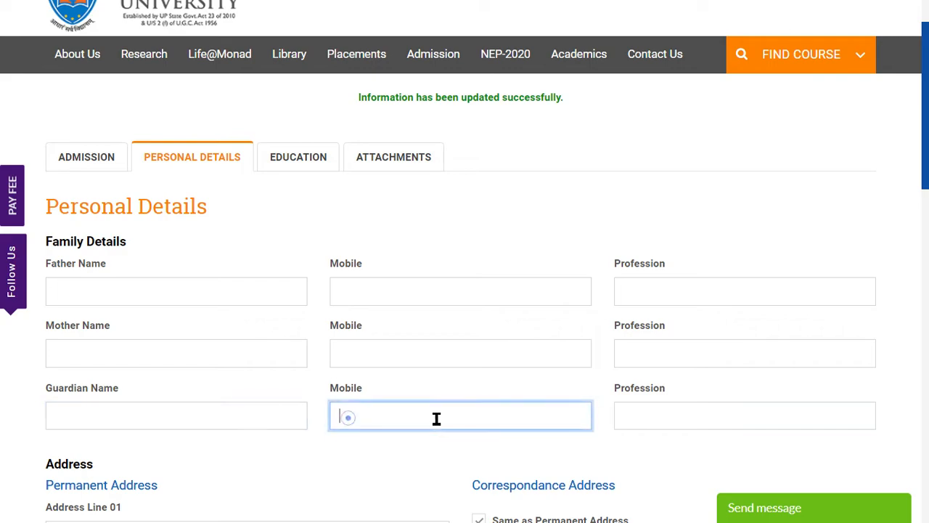
{"action": "left_click", "coordinate": [657, 398]}
- Examine the Permanent Address section, covering both address lines and the country field
{"action": "scroll", "coordinate": [406, 386], "scroll_direction": "down", "scroll_amount": 1}
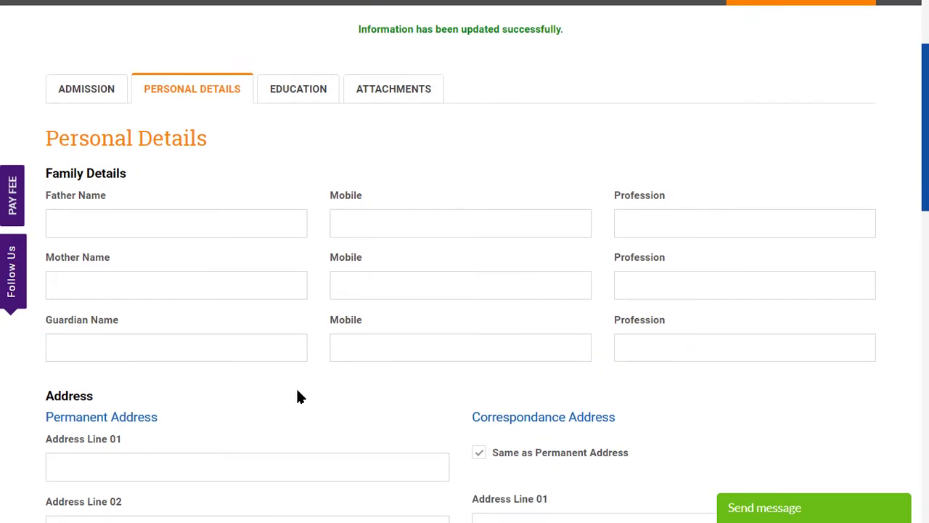
{"action": "scroll", "coordinate": [296, 395], "scroll_direction": "down", "scroll_amount": 3}
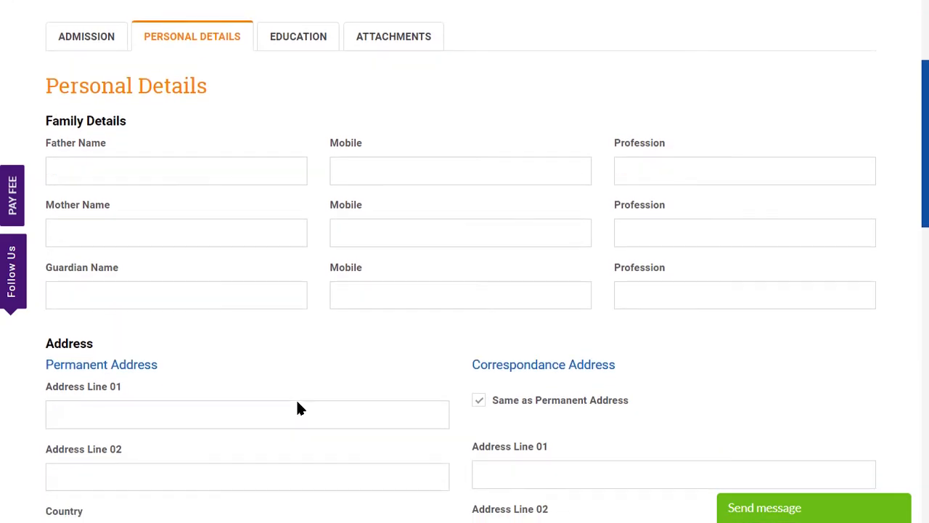
{"action": "left_click", "coordinate": [64, 243]}
{"action": "triple_click", "coordinate": [64, 238]}
{"action": "left_click", "coordinate": [133, 248]}
{"action": "left_click", "coordinate": [150, 254]}
{"action": "left_click", "coordinate": [180, 266]}
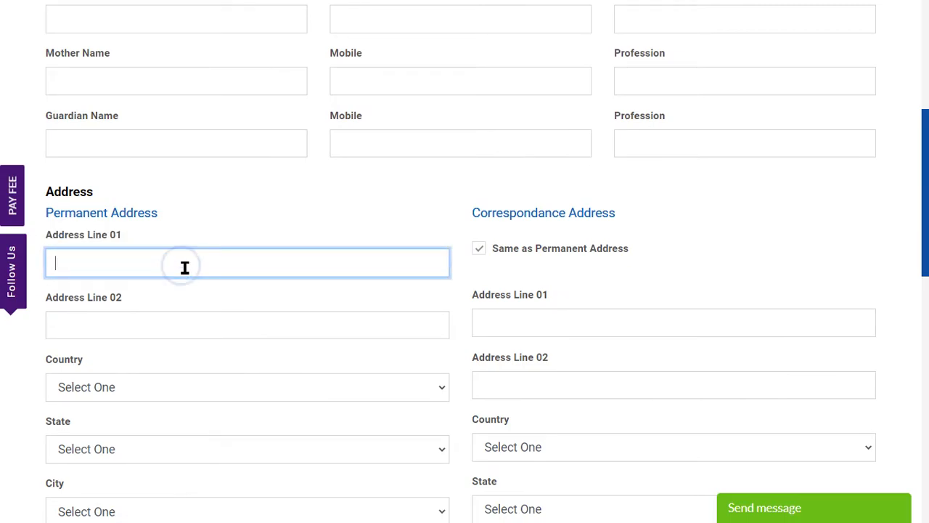
{"action": "key", "text": "Tab"}
{"action": "left_click", "coordinate": [152, 336]}
{"action": "scroll", "coordinate": [154, 335], "scroll_direction": "down", "scroll_amount": 2}
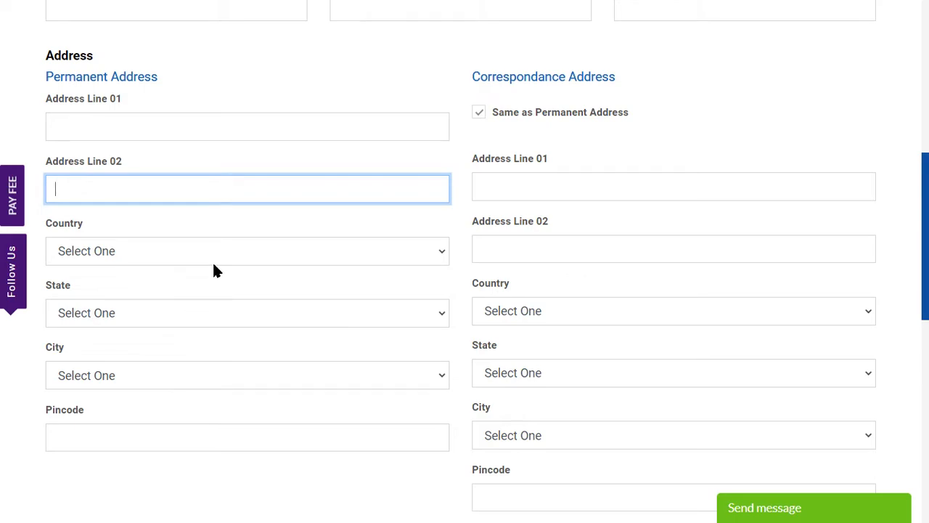
{"action": "left_click", "coordinate": [116, 246]}
{"action": "scroll", "coordinate": [122, 218], "scroll_direction": "down", "scroll_amount": 1}
{"action": "left_click", "coordinate": [146, 251]}
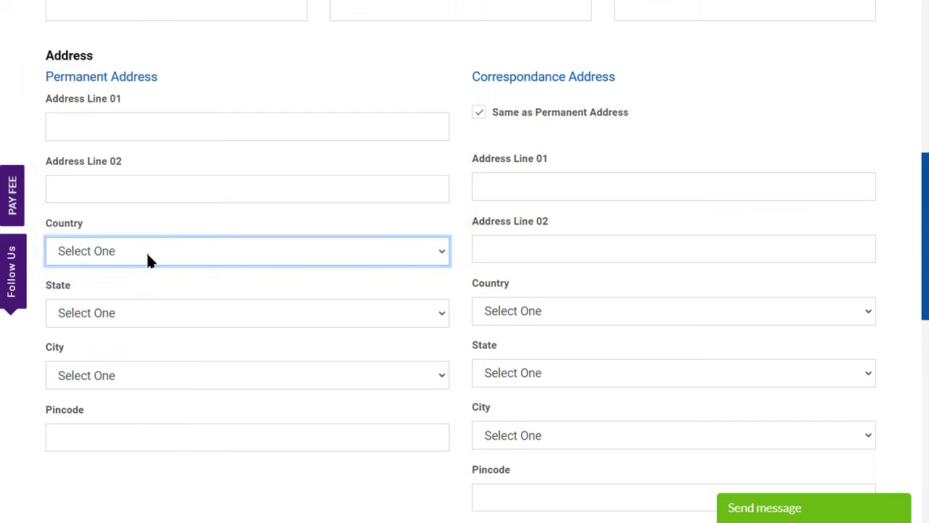
{"action": "left_click", "coordinate": [139, 124]}
{"action": "left_click", "coordinate": [145, 182]}
{"action": "left_click", "coordinate": [179, 137]}
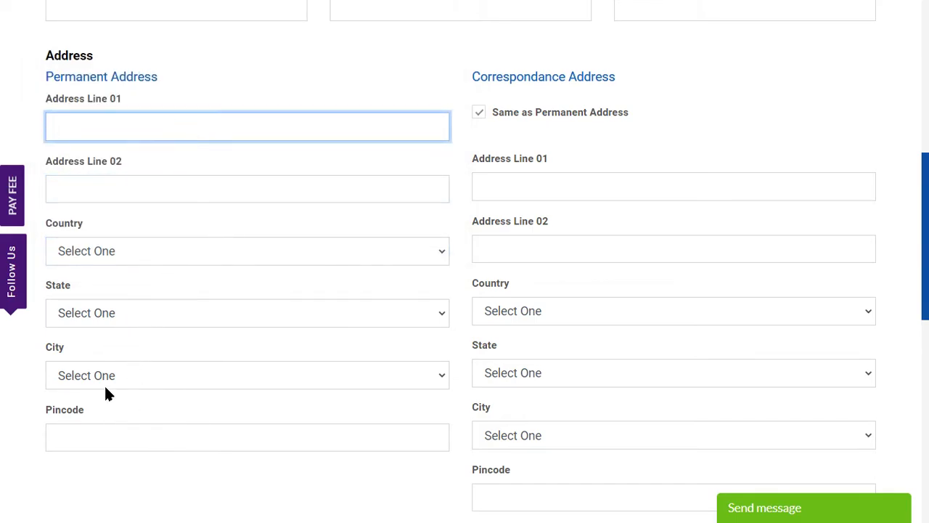
- Check the permanent address state list and set the country to India
{"action": "left_click", "coordinate": [116, 319]}
{"action": "left_click", "coordinate": [117, 322]}
{"action": "left_click", "coordinate": [116, 319]}
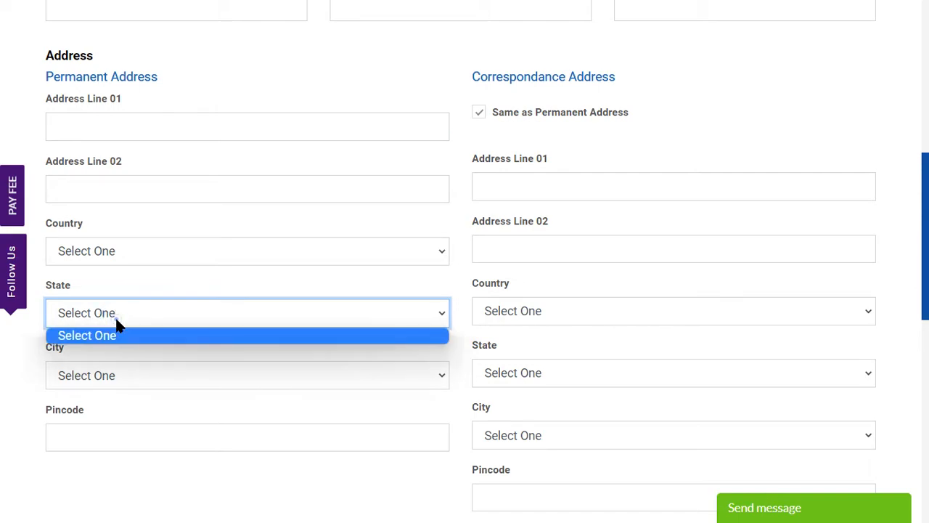
{"action": "left_click", "coordinate": [138, 250]}
{"action": "type", "text": "in"}
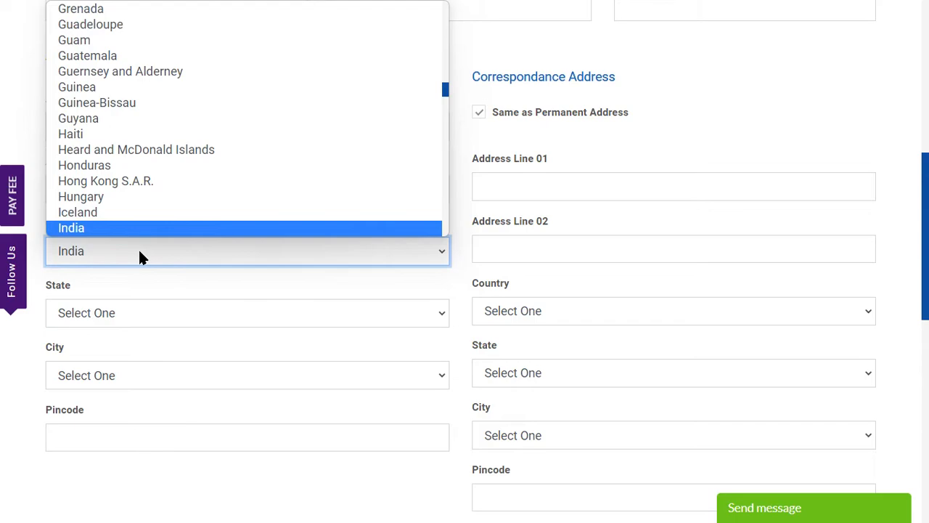
{"action": "left_click", "coordinate": [138, 250]}
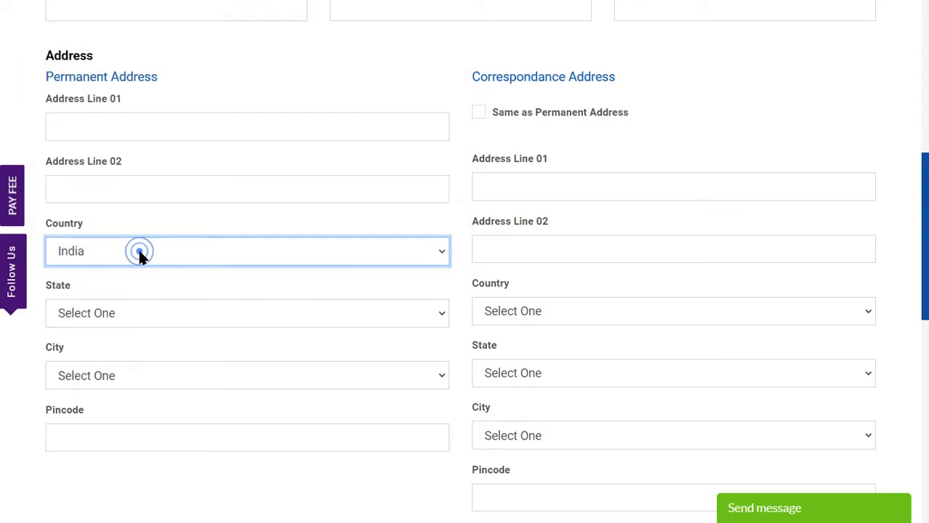
- Look through the permanent address state list and choose Maharashtra
{"action": "left_click", "coordinate": [121, 313]}
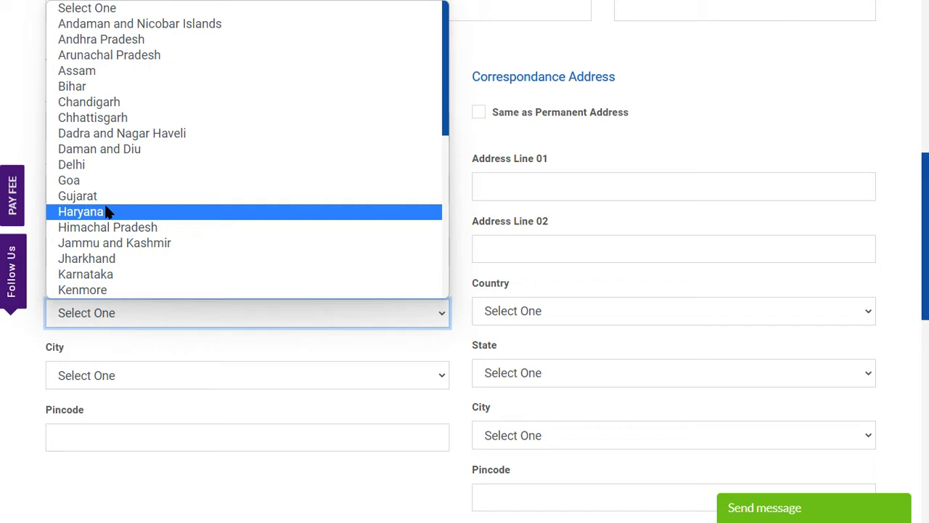
{"action": "scroll", "coordinate": [106, 210], "scroll_direction": "down", "scroll_amount": 4}
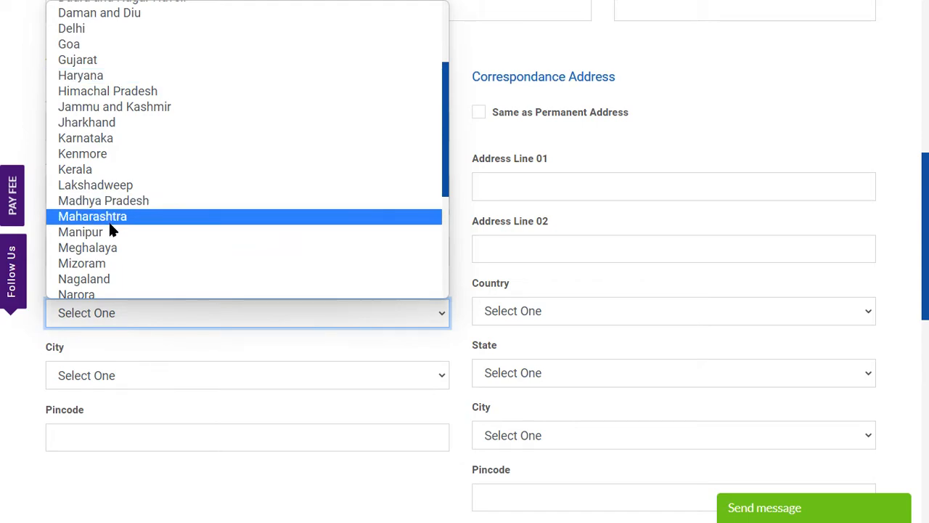
{"action": "scroll", "coordinate": [109, 255], "scroll_direction": "down", "scroll_amount": 5}
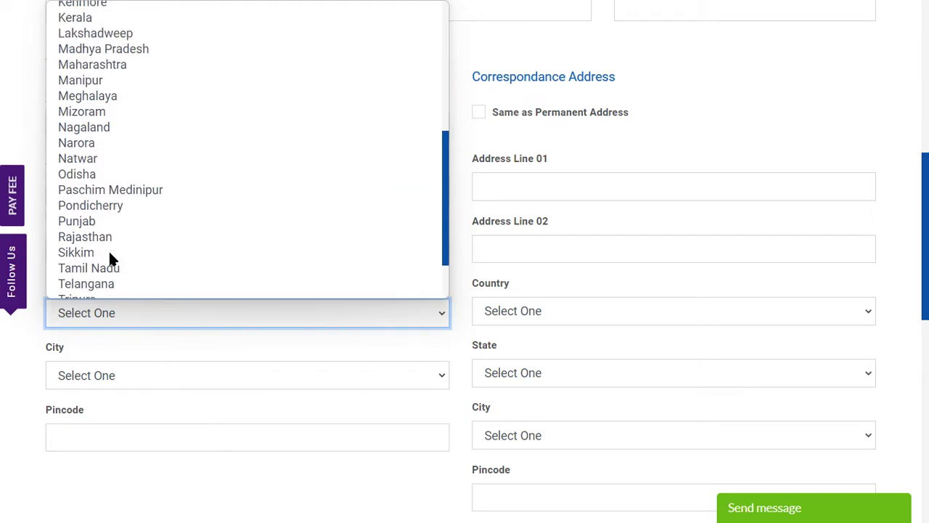
{"action": "scroll", "coordinate": [111, 247], "scroll_direction": "up", "scroll_amount": 8}
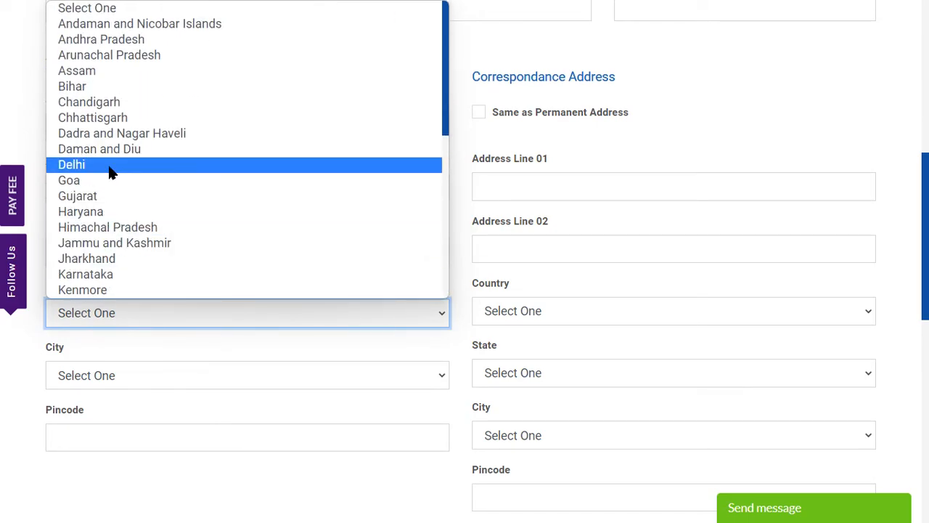
{"action": "scroll", "coordinate": [110, 181], "scroll_direction": "down", "scroll_amount": 3}
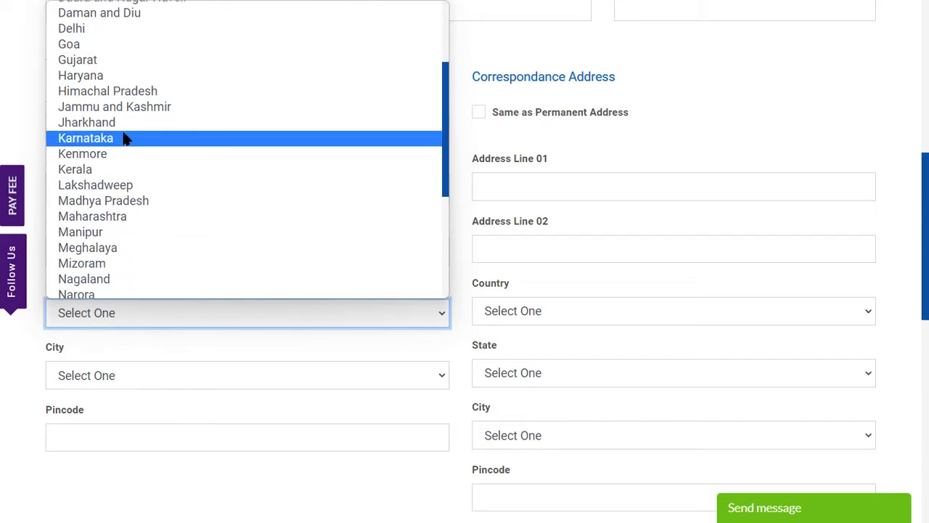
{"action": "left_click", "coordinate": [107, 217]}
- Set the permanent address city to Ausa and go to the Pincode field
{"action": "scroll", "coordinate": [106, 248], "scroll_direction": "down", "scroll_amount": 1}
{"action": "left_click", "coordinate": [101, 310]}
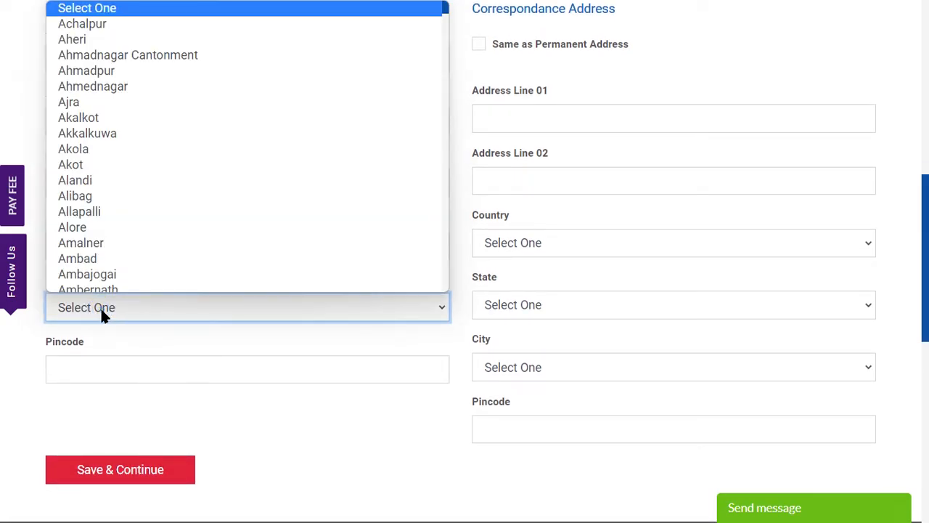
{"action": "scroll", "coordinate": [95, 246], "scroll_direction": "down", "scroll_amount": 5}
{"action": "left_click", "coordinate": [102, 167]}
{"action": "left_click", "coordinate": [95, 359]}
{"action": "scroll", "coordinate": [515, 425], "scroll_direction": "down", "scroll_amount": 1}
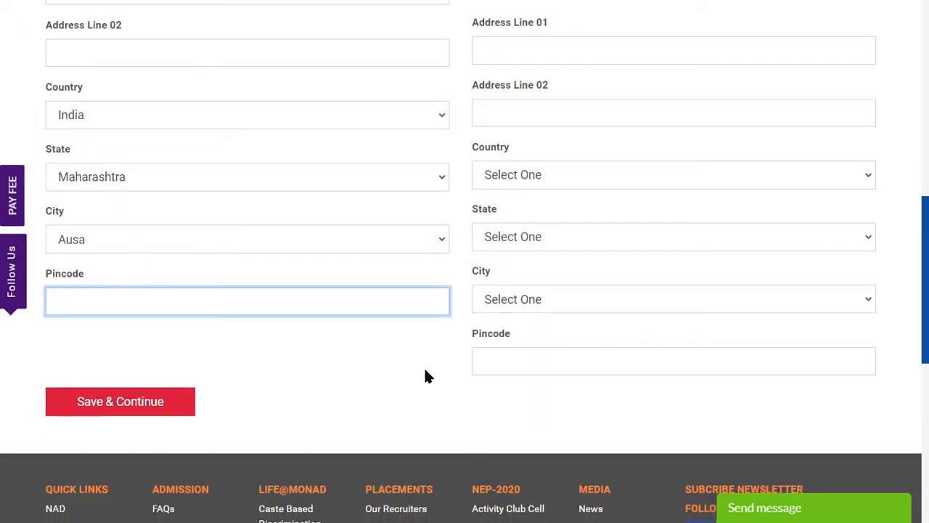
- Enter addre in Address Line 01 of the permanent address
{"action": "scroll", "coordinate": [425, 372], "scroll_direction": "up", "scroll_amount": 1}
{"action": "scroll", "coordinate": [424, 375], "scroll_direction": "up", "scroll_amount": 4}
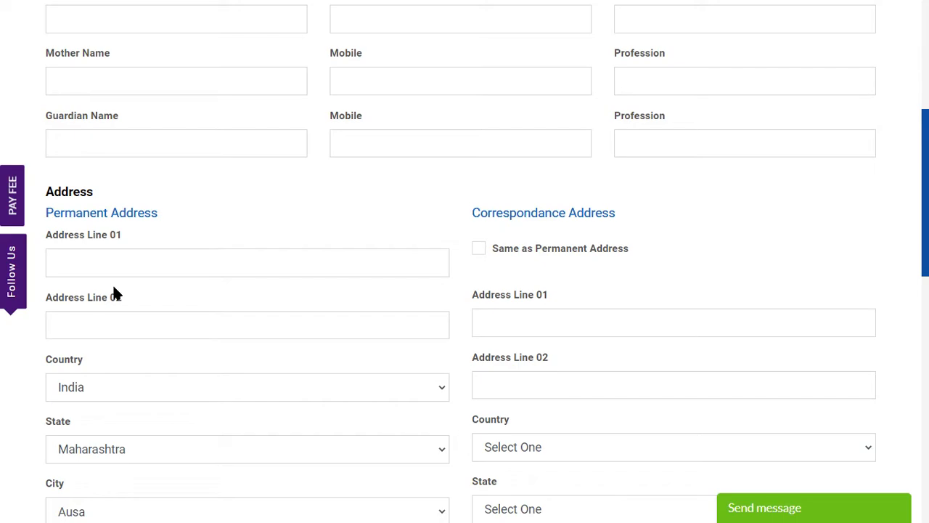
{"action": "left_click", "coordinate": [203, 262]}
{"action": "type", "text": "a"}
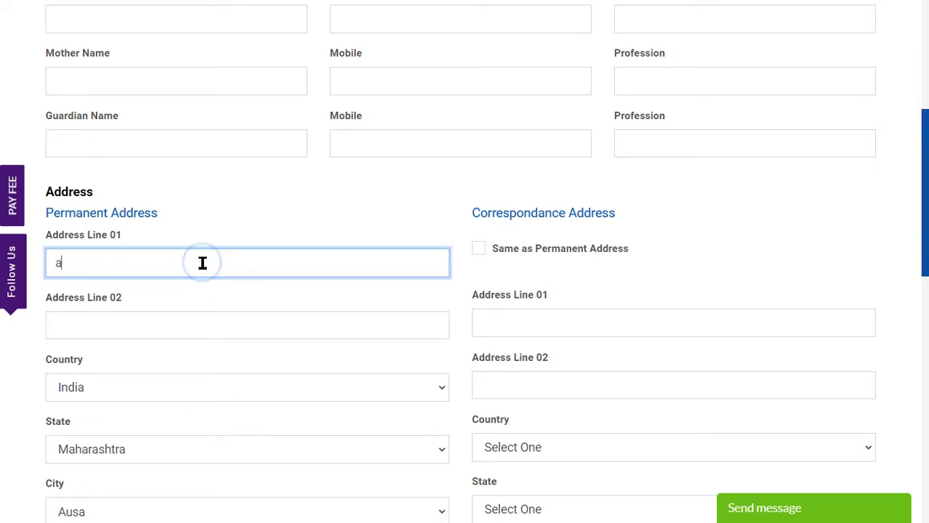
{"action": "type", "text": "ddre"}
{"action": "left_click", "coordinate": [221, 191]}
{"action": "scroll", "coordinate": [209, 326], "scroll_direction": "down", "scroll_amount": 3}
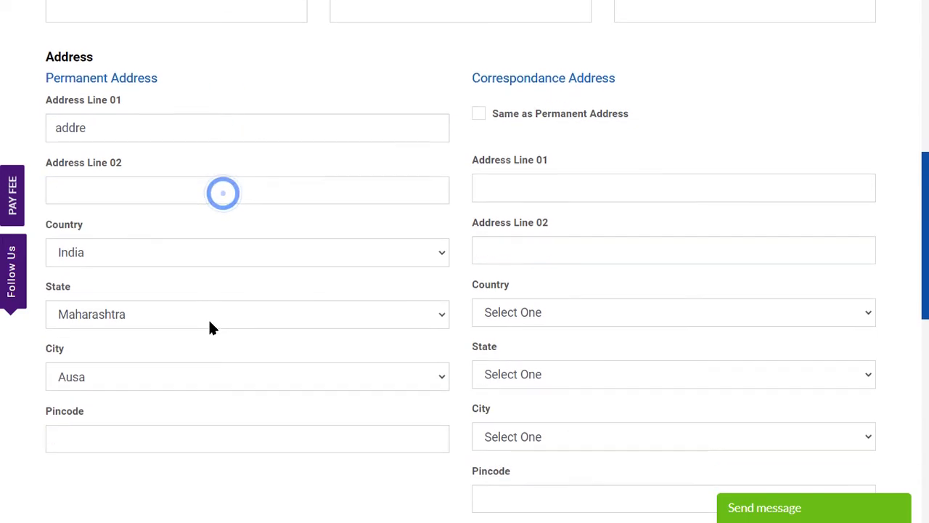
{"action": "left_click", "coordinate": [123, 366]}
{"action": "scroll", "coordinate": [167, 373], "scroll_direction": "up", "scroll_amount": 3}
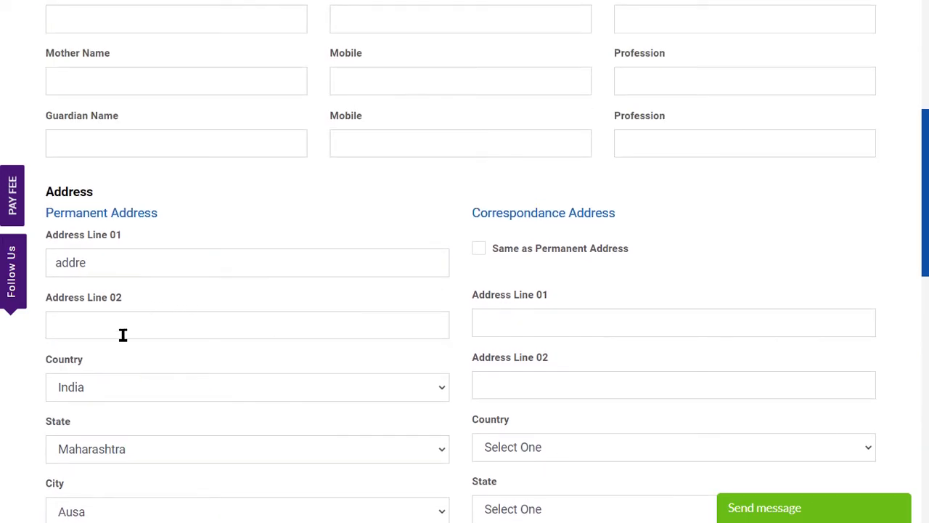
- Try copying the permanent address to the correspondence address and clear the Same as Permanent Address option
{"action": "scroll", "coordinate": [181, 327], "scroll_direction": "down", "scroll_amount": 2}
{"action": "left_click", "coordinate": [480, 114]}
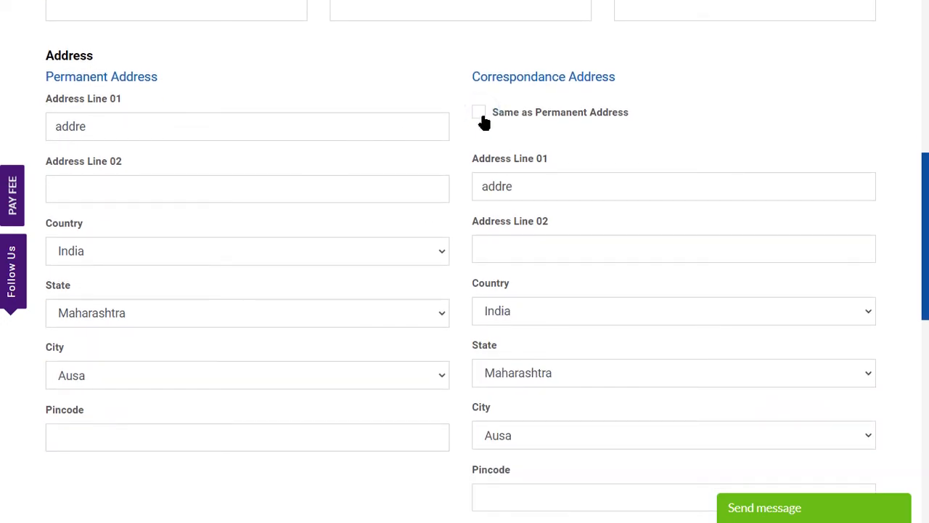
{"action": "left_click", "coordinate": [479, 115]}
{"action": "left_click", "coordinate": [526, 187]}
{"action": "double_click", "coordinate": [526, 187]}
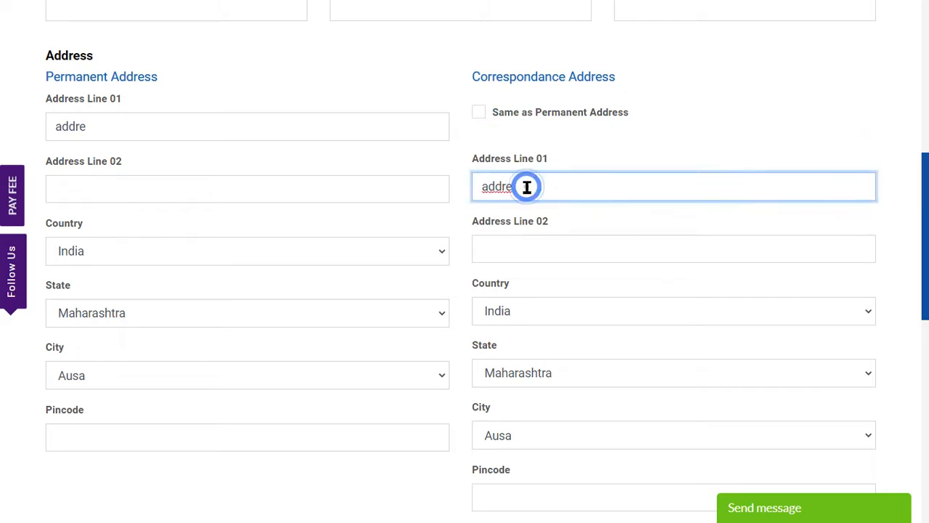
{"action": "scroll", "coordinate": [549, 336], "scroll_direction": "down", "scroll_amount": 2}
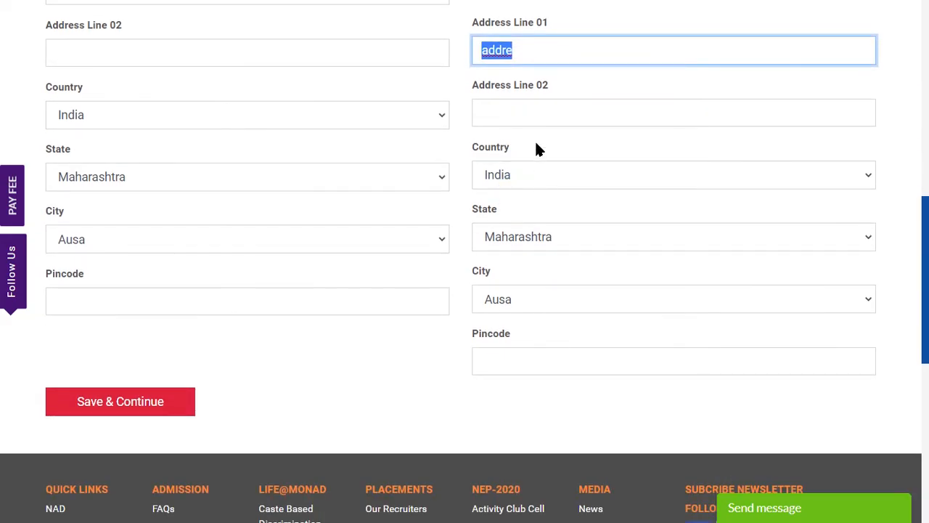
{"action": "left_click", "coordinate": [411, 420]}
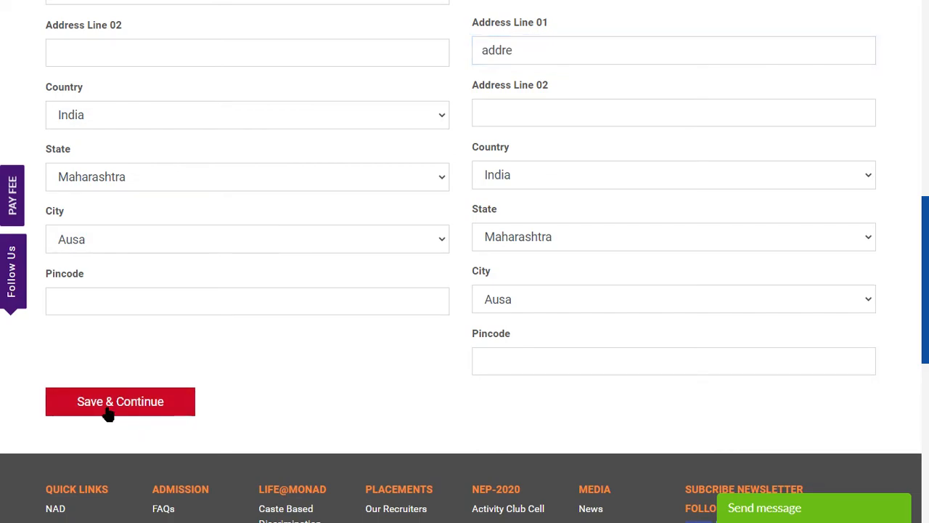
{"action": "scroll", "coordinate": [359, 392], "scroll_direction": "up", "scroll_amount": 3}
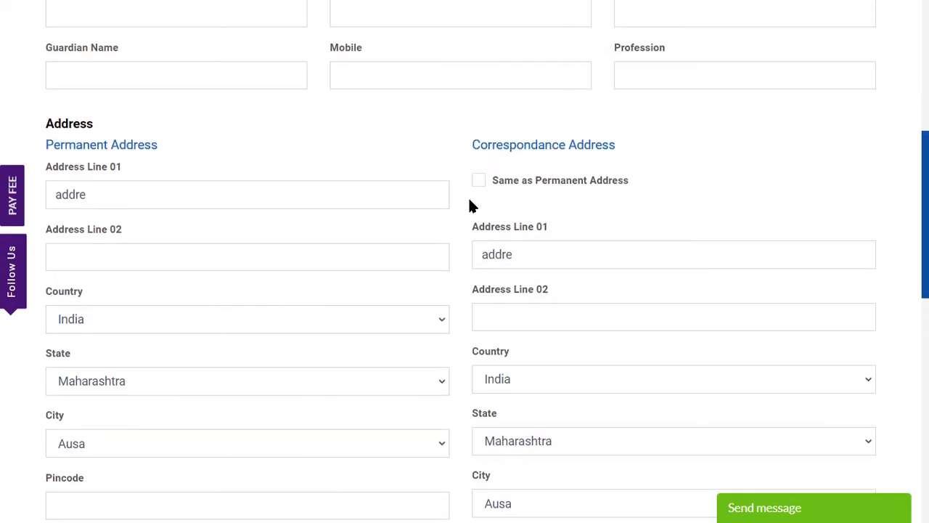
- Enter sdfddfads in permanent Address Line 02, apply the permanent address as the correspondence address, and save the personal details
{"action": "left_click", "coordinate": [480, 183]}
{"action": "left_click", "coordinate": [144, 262]}
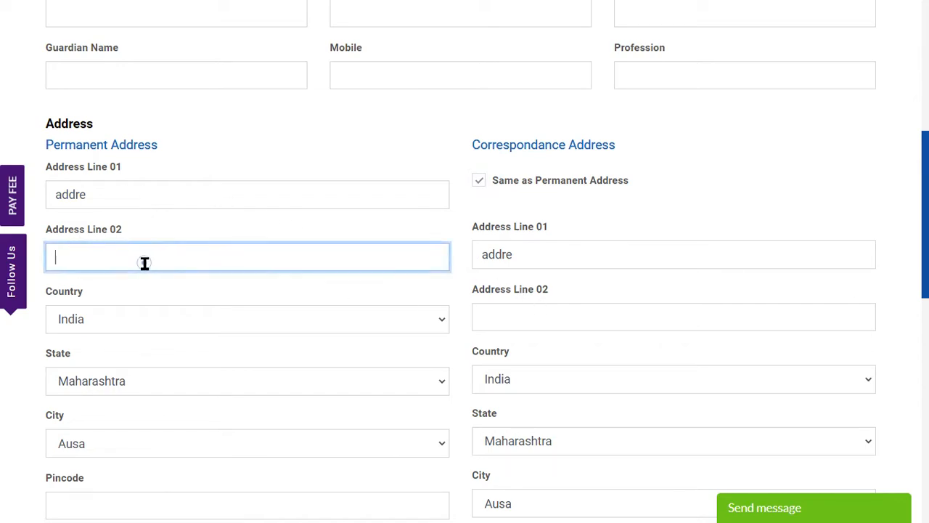
{"action": "type", "text": "sdfddfads"}
{"action": "left_click", "coordinate": [479, 181]}
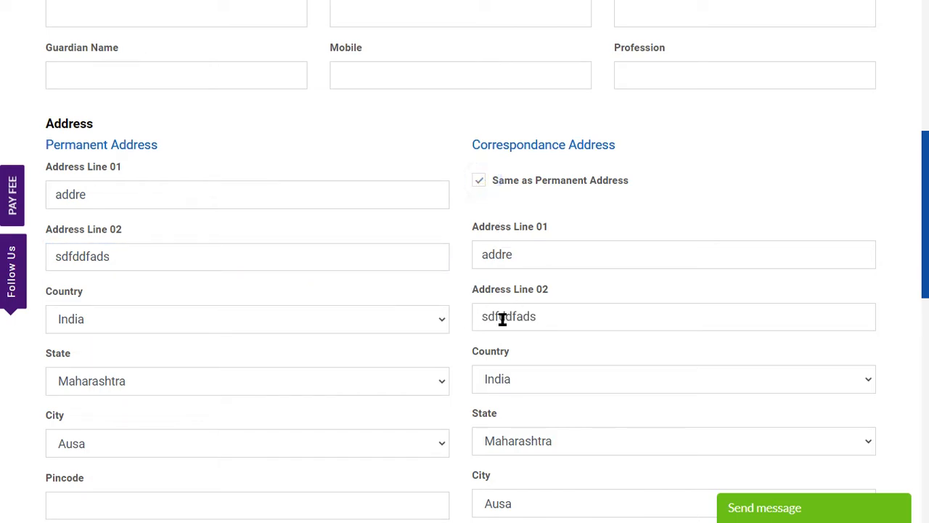
{"action": "scroll", "coordinate": [503, 319], "scroll_direction": "down", "scroll_amount": 2}
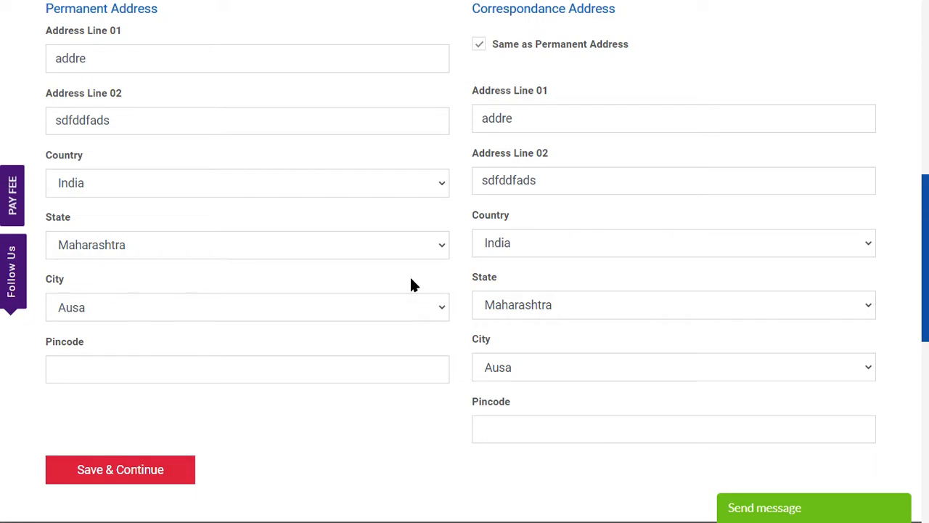
{"action": "left_click", "coordinate": [95, 482]}
- Examine the 10th exam fields in Education Details, covering board, marking scheme, CGPA/Points/% and place
{"action": "left_click_drag", "start_coordinate": [96, 270], "coordinate": [213, 271]}
{"action": "left_click", "coordinate": [212, 271]}
{"action": "left_click_drag", "start_coordinate": [61, 316], "coordinate": [106, 324]}
{"action": "scroll", "coordinate": [118, 326], "scroll_direction": "down", "scroll_amount": 2}
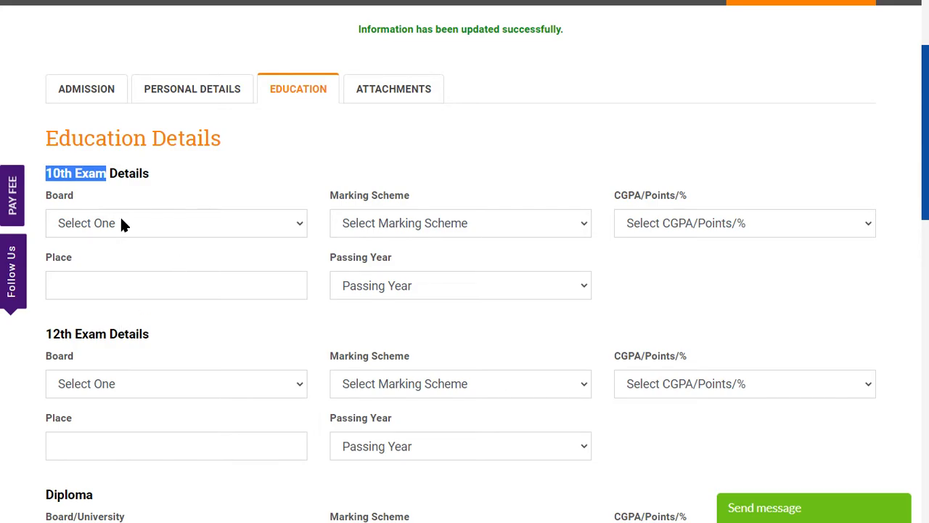
{"action": "left_click", "coordinate": [165, 227]}
{"action": "left_click", "coordinate": [368, 210]}
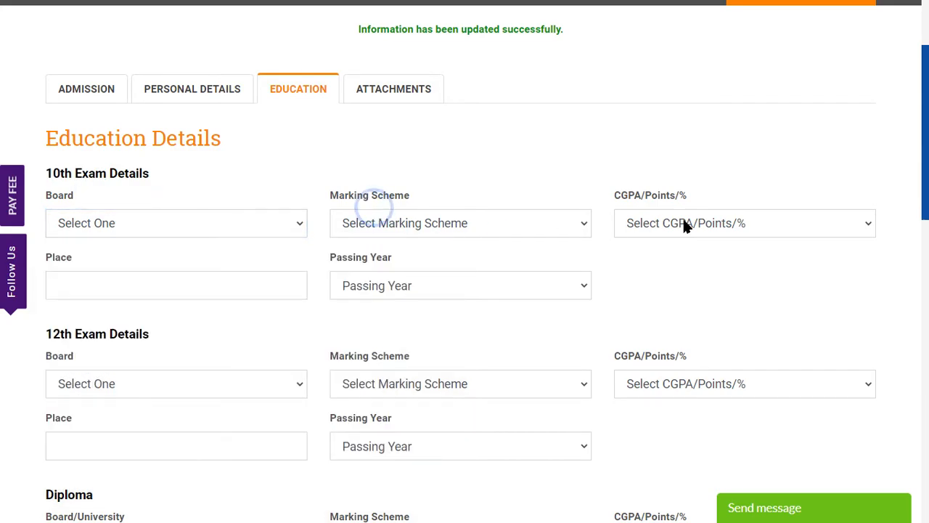
{"action": "left_click", "coordinate": [180, 286]}
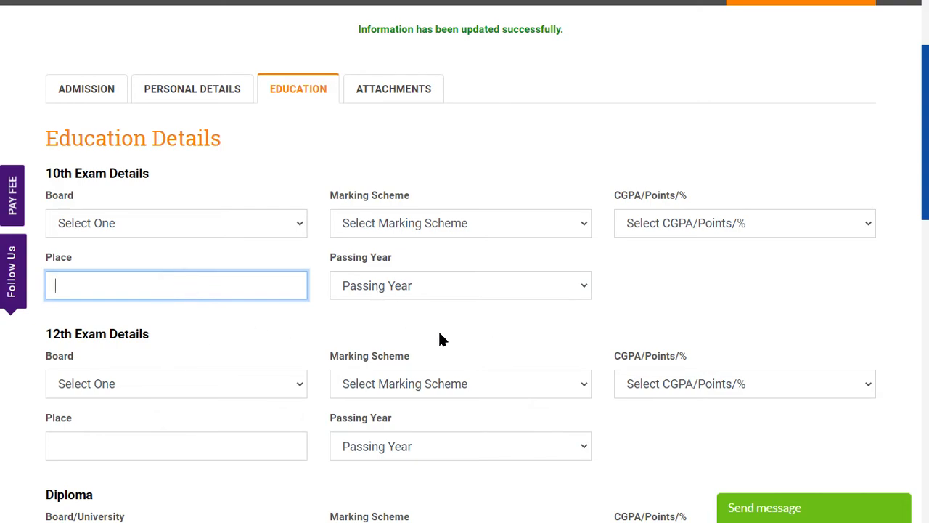
- Examine the 12th exam fields, including the marking scheme, CGPA/Points/% and passing year options
{"action": "scroll", "coordinate": [460, 336], "scroll_direction": "down", "scroll_amount": 1}
{"action": "left_click", "coordinate": [43, 270]}
{"action": "left_click_drag", "start_coordinate": [44, 264], "coordinate": [170, 264]}
{"action": "scroll", "coordinate": [169, 266], "scroll_direction": "down", "scroll_amount": 1}
{"action": "left_click", "coordinate": [169, 267]}
{"action": "left_click", "coordinate": [119, 239]}
{"action": "left_click", "coordinate": [139, 249]}
{"action": "left_click", "coordinate": [438, 247]}
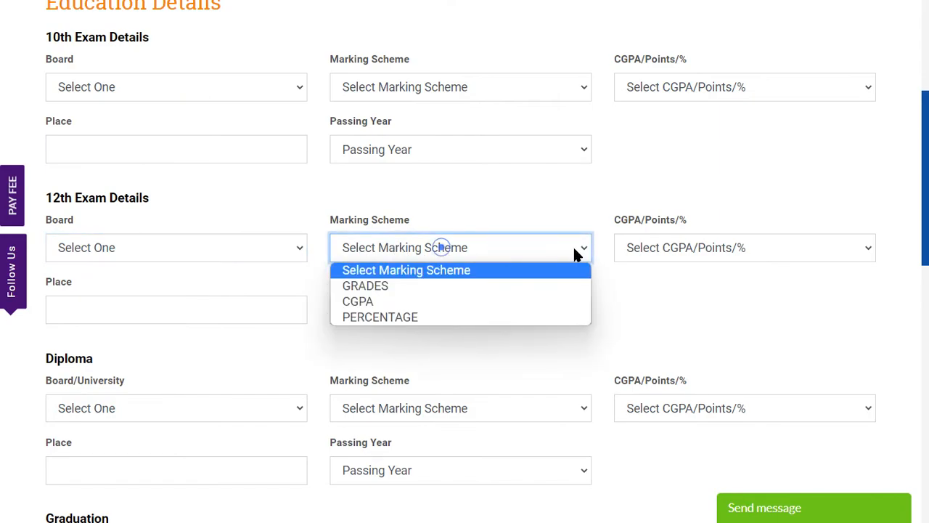
{"action": "left_click", "coordinate": [618, 247]}
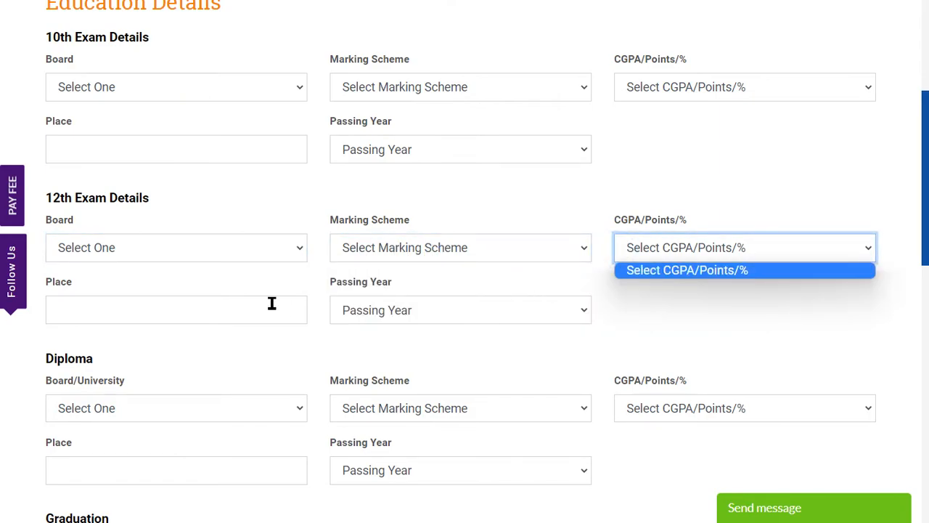
{"action": "left_click", "coordinate": [147, 314]}
{"action": "left_click", "coordinate": [413, 317]}
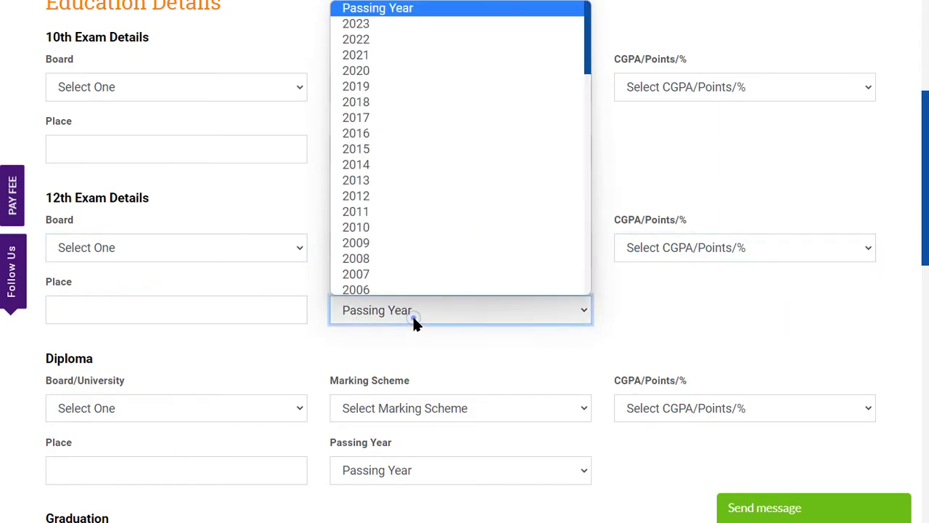
{"action": "left_click", "coordinate": [607, 314]}
- Examine the Diploma section, including its place field and the CGPA/Points/% options available without a marking scheme
{"action": "scroll", "coordinate": [638, 319], "scroll_direction": "down", "scroll_amount": 3}
{"action": "double_click", "coordinate": [67, 153]}
{"action": "left_click", "coordinate": [239, 171]}
{"action": "scroll", "coordinate": [282, 224], "scroll_direction": "up", "scroll_amount": 4}
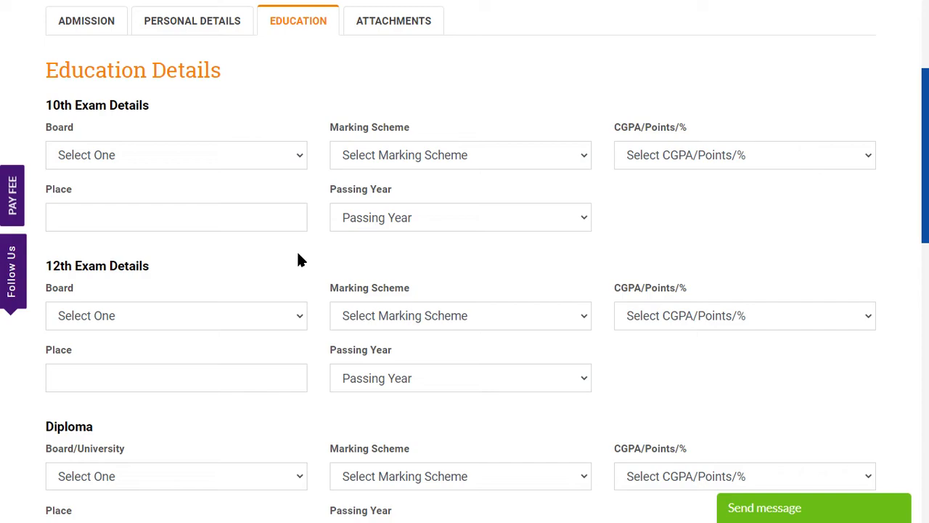
{"action": "scroll", "coordinate": [240, 418], "scroll_direction": "down", "scroll_amount": 2}
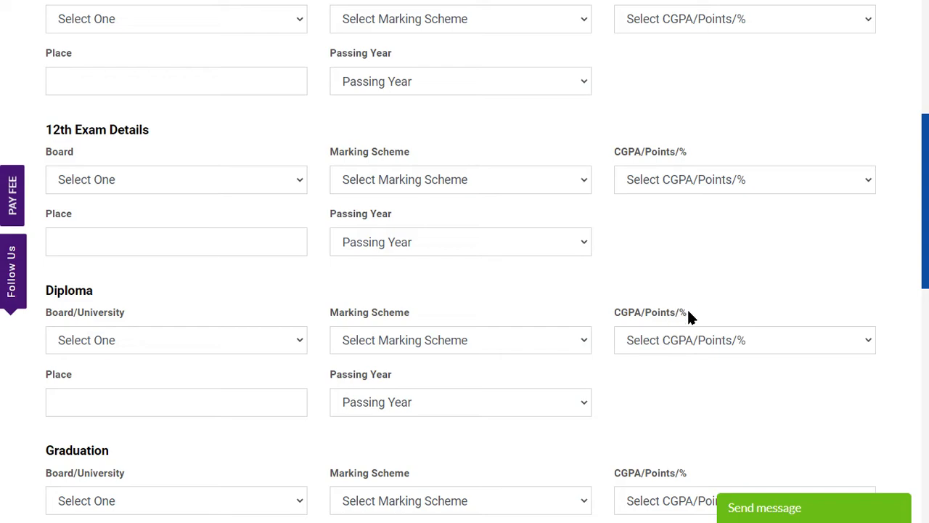
{"action": "double_click", "coordinate": [622, 316]}
{"action": "left_click", "coordinate": [623, 316]}
{"action": "double_click", "coordinate": [623, 316]}
{"action": "left_click", "coordinate": [673, 339]}
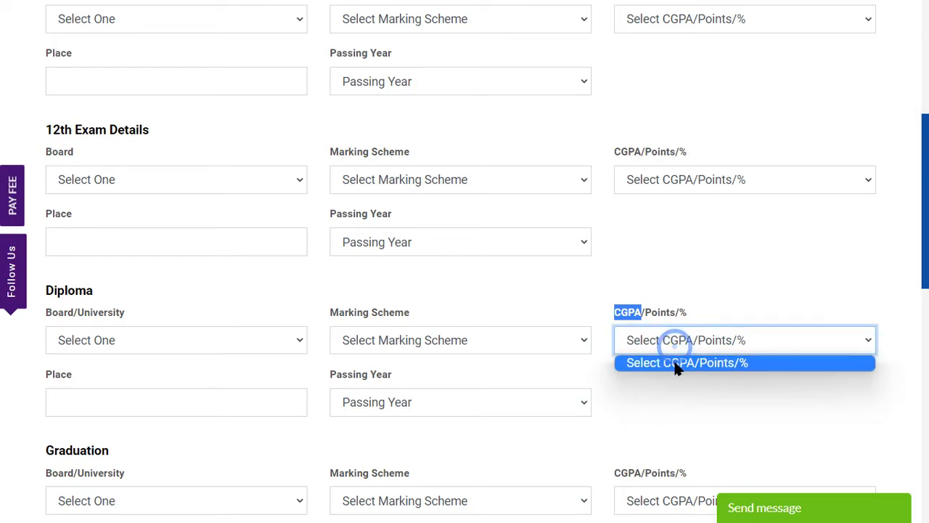
{"action": "left_click", "coordinate": [675, 368]}
{"action": "left_click", "coordinate": [193, 401]}
{"action": "scroll", "coordinate": [401, 410], "scroll_direction": "down", "scroll_amount": 1}
{"action": "scroll", "coordinate": [401, 410], "scroll_direction": "down", "scroll_amount": 1}
{"action": "left_click", "coordinate": [655, 202]}
{"action": "left_click", "coordinate": [707, 243]}
- Set the Diploma marking scheme to PERCENTAGE and its CGPA/Points/% value to 60
{"action": "left_click", "coordinate": [370, 205]}
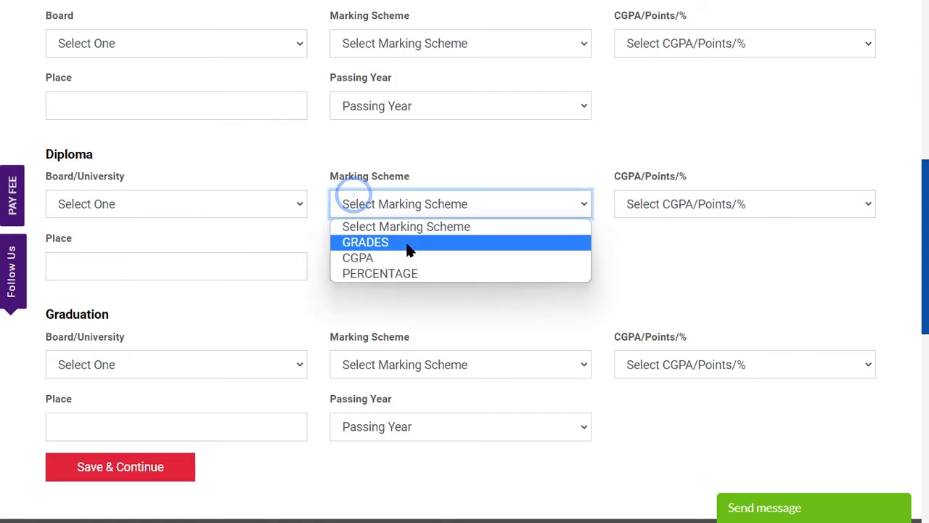
{"action": "left_click", "coordinate": [418, 272]}
{"action": "left_click", "coordinate": [672, 205]}
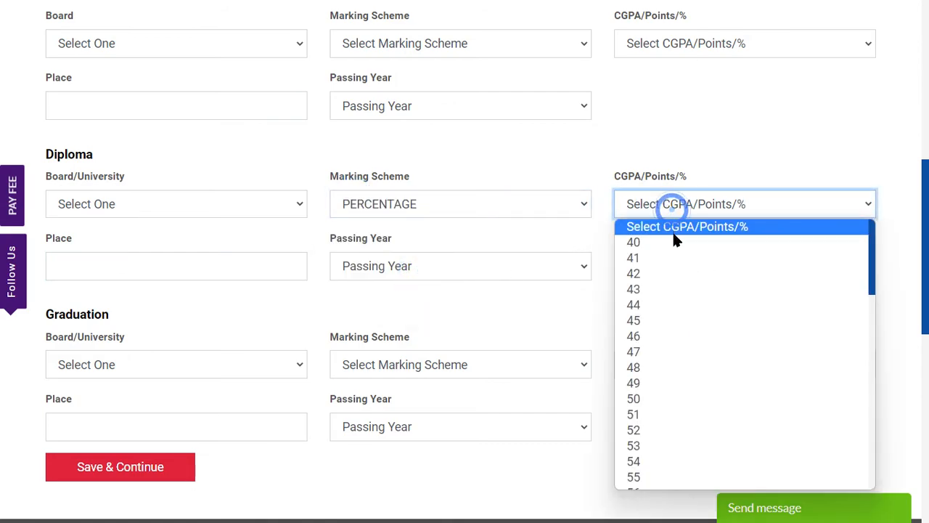
{"action": "scroll", "coordinate": [678, 348], "scroll_direction": "down", "scroll_amount": 10}
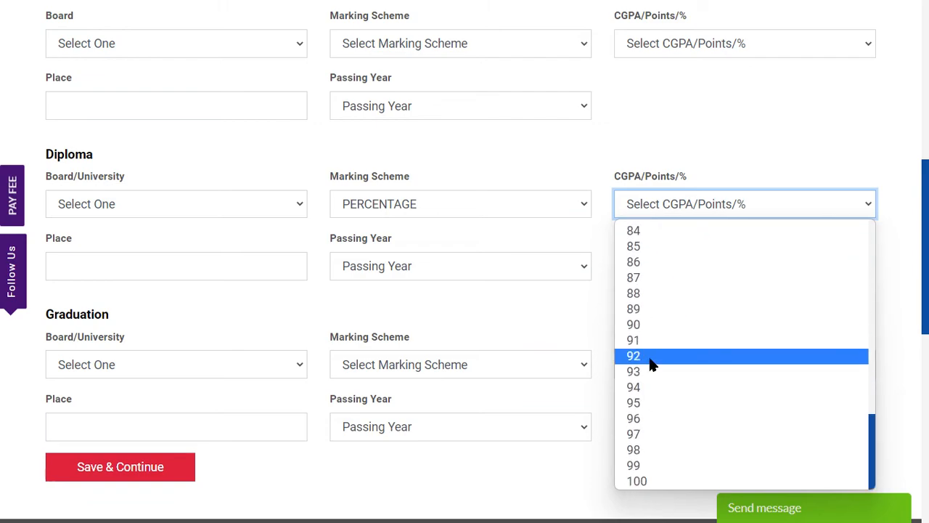
{"action": "scroll", "coordinate": [633, 296], "scroll_direction": "up", "scroll_amount": 6}
{"action": "left_click", "coordinate": [638, 267]}
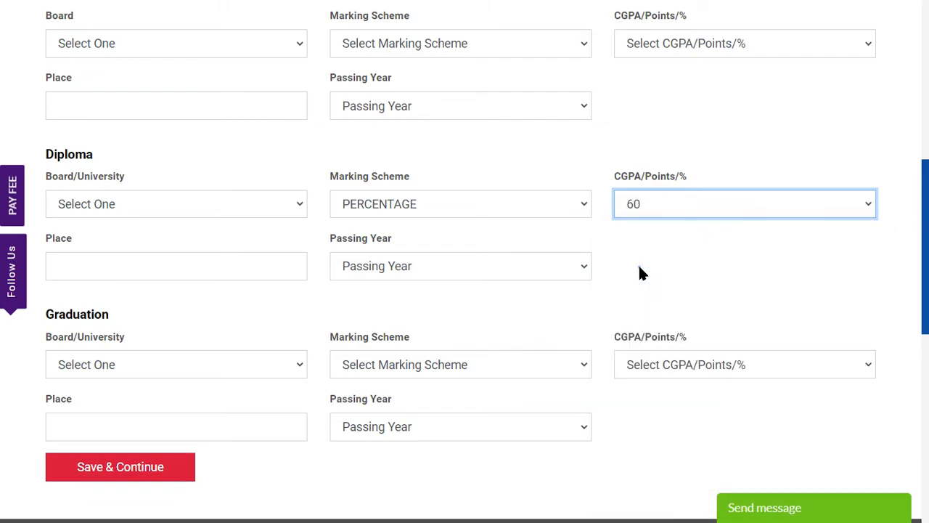
- Review the Graduation section along with the 10th, 12th and Diploma sections, and save the education details
{"action": "left_click", "coordinate": [677, 327]}
{"action": "scroll", "coordinate": [145, 294], "scroll_direction": "down", "scroll_amount": 1}
{"action": "double_click", "coordinate": [67, 245]}
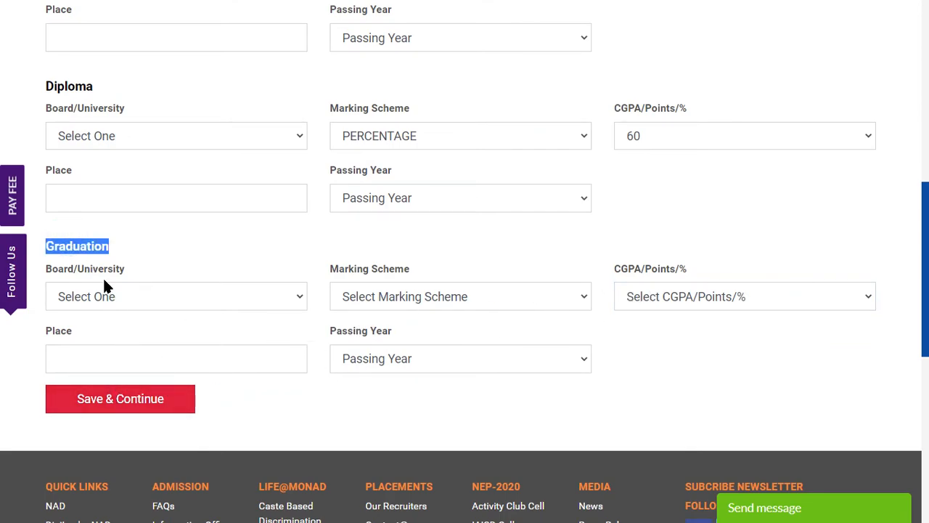
{"action": "left_click", "coordinate": [57, 250]}
{"action": "scroll", "coordinate": [181, 341], "scroll_direction": "up", "scroll_amount": 3}
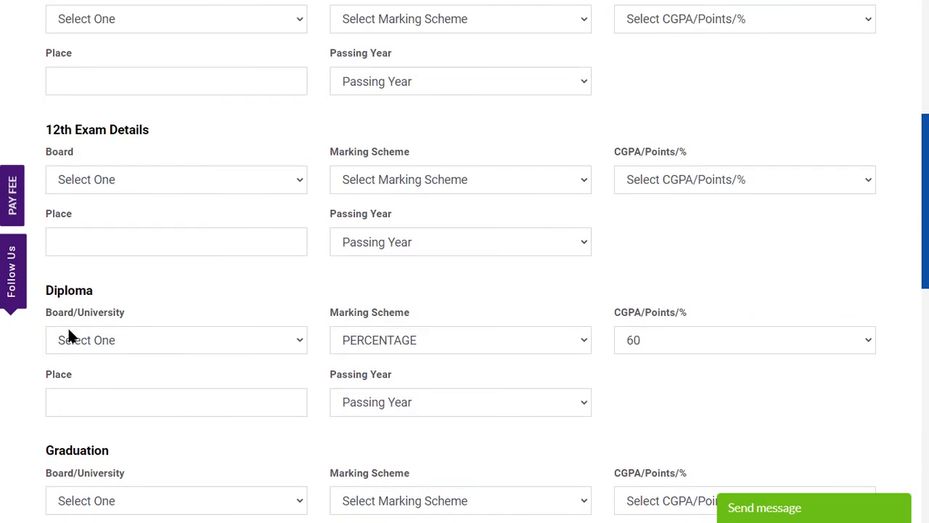
{"action": "scroll", "coordinate": [92, 387], "scroll_direction": "up", "scroll_amount": 3}
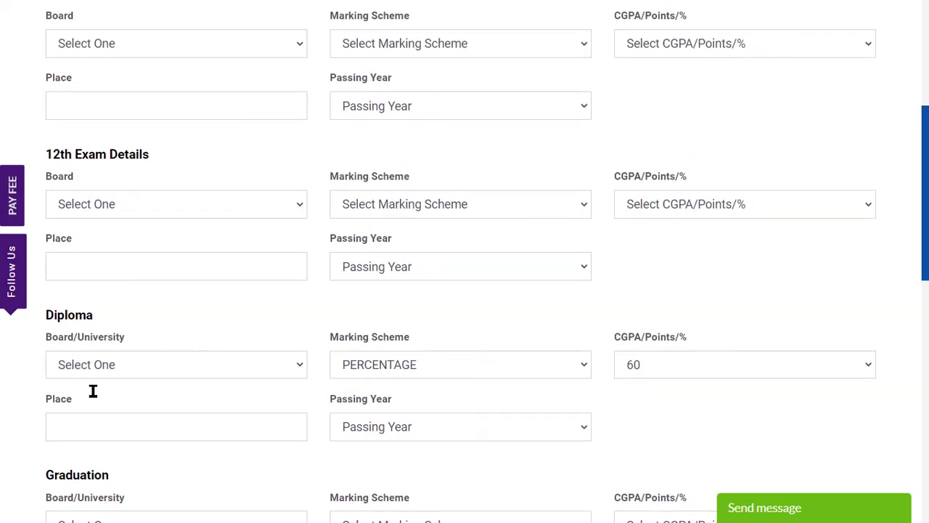
{"action": "scroll", "coordinate": [89, 366], "scroll_direction": "down", "scroll_amount": 6}
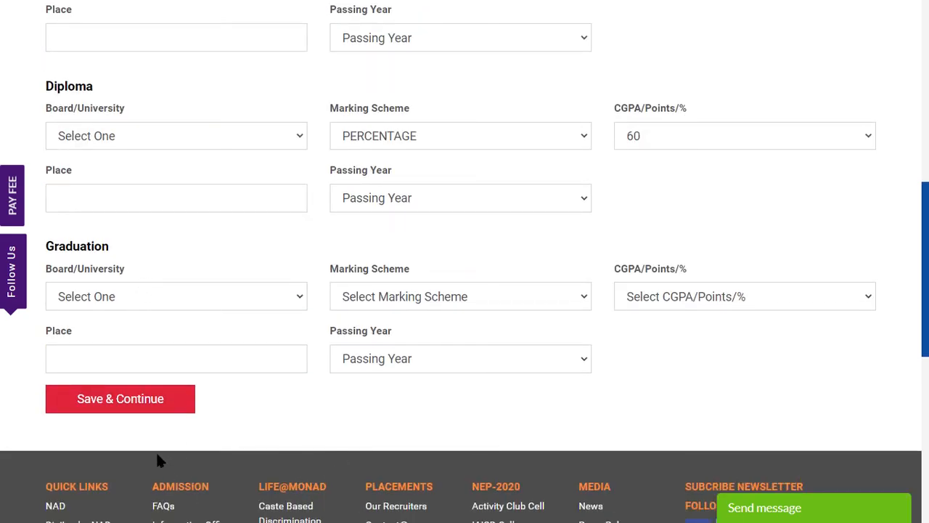
{"action": "scroll", "coordinate": [170, 317], "scroll_direction": "up", "scroll_amount": 5}
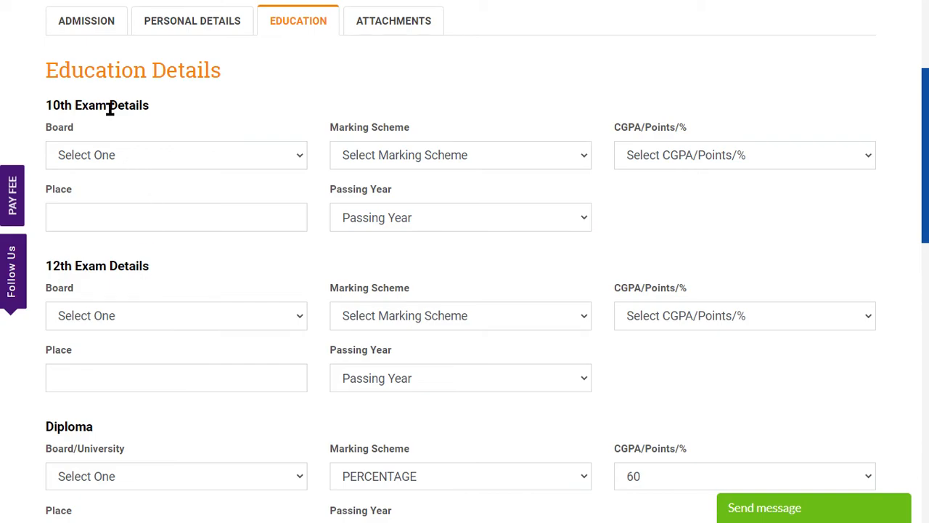
{"action": "scroll", "coordinate": [210, 326], "scroll_direction": "down", "scroll_amount": 7}
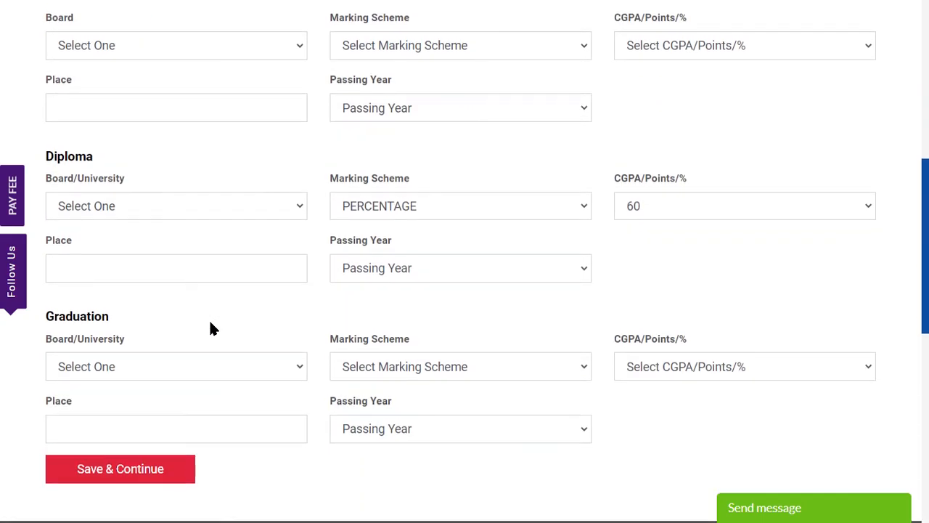
{"action": "scroll", "coordinate": [191, 350], "scroll_direction": "up", "scroll_amount": 2}
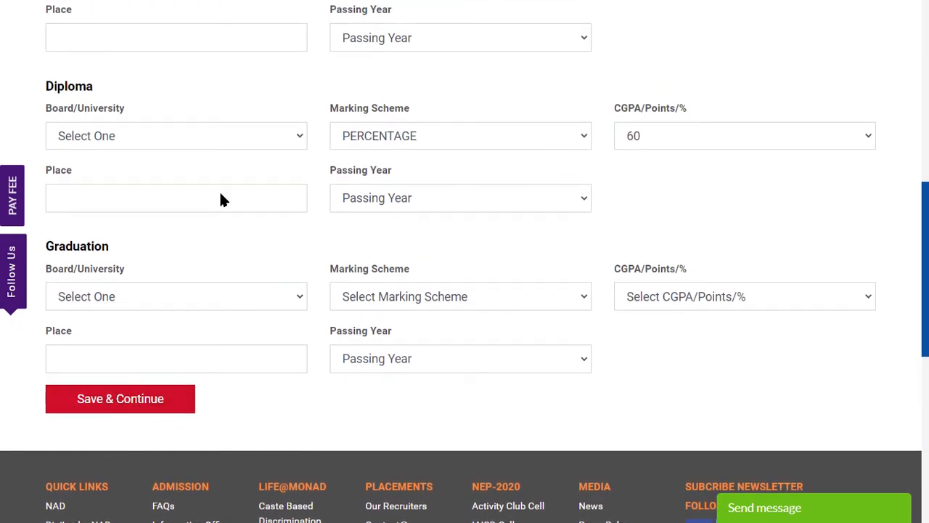
{"action": "scroll", "coordinate": [108, 395], "scroll_direction": "up", "scroll_amount": 3}
{"action": "scroll", "coordinate": [106, 393], "scroll_direction": "down", "scroll_amount": 1}
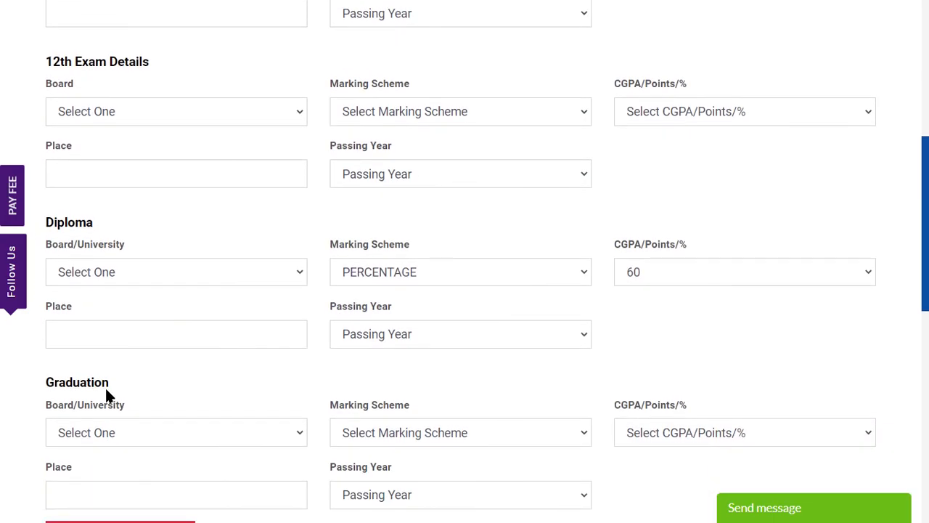
{"action": "scroll", "coordinate": [110, 373], "scroll_direction": "down", "scroll_amount": 3}
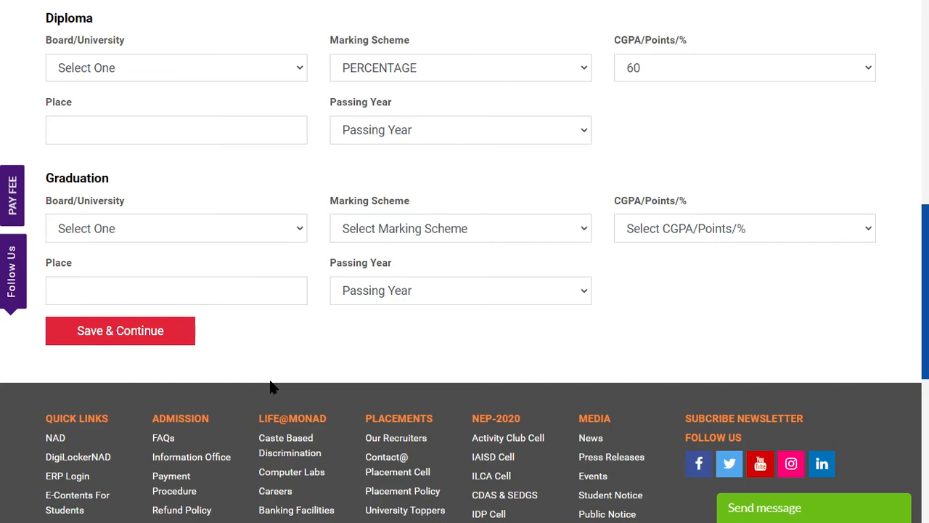
{"action": "left_click", "coordinate": [129, 335]}
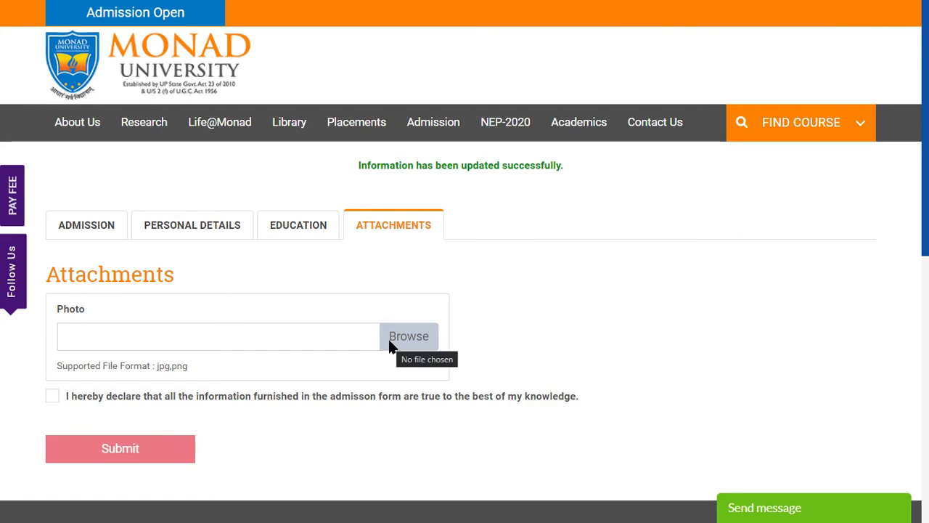
- Attach download.jpg as the photo, accept the declaration, and submit the admission form
{"action": "left_click", "coordinate": [52, 398]}
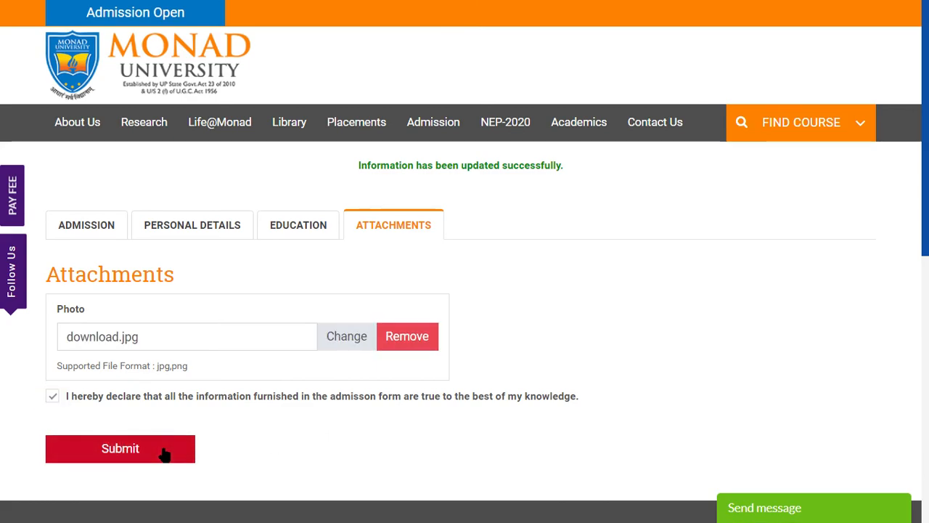
{"action": "left_click", "coordinate": [158, 448]}
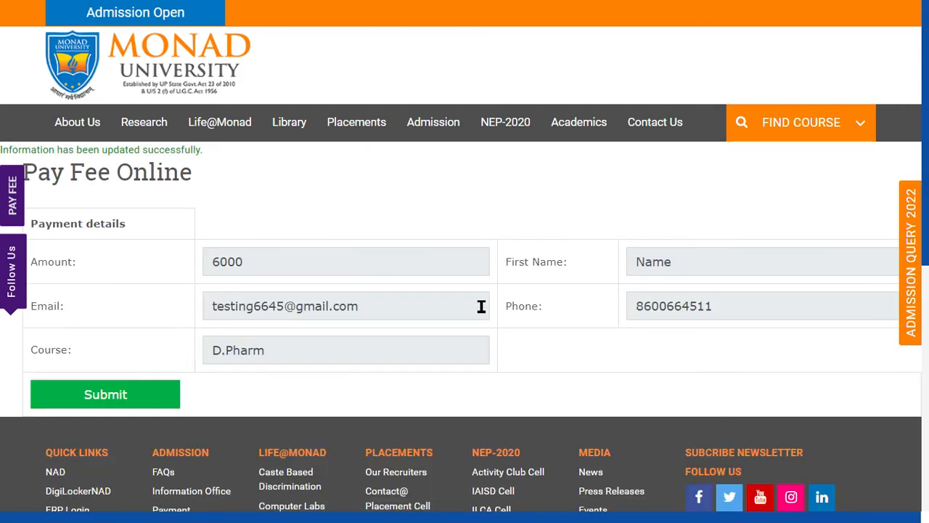
- Submit the online fee payment details and choose Net Banking as the payment option
{"action": "scroll", "coordinate": [194, 399], "scroll_direction": "down", "scroll_amount": 1}
{"action": "left_click", "coordinate": [94, 332]}
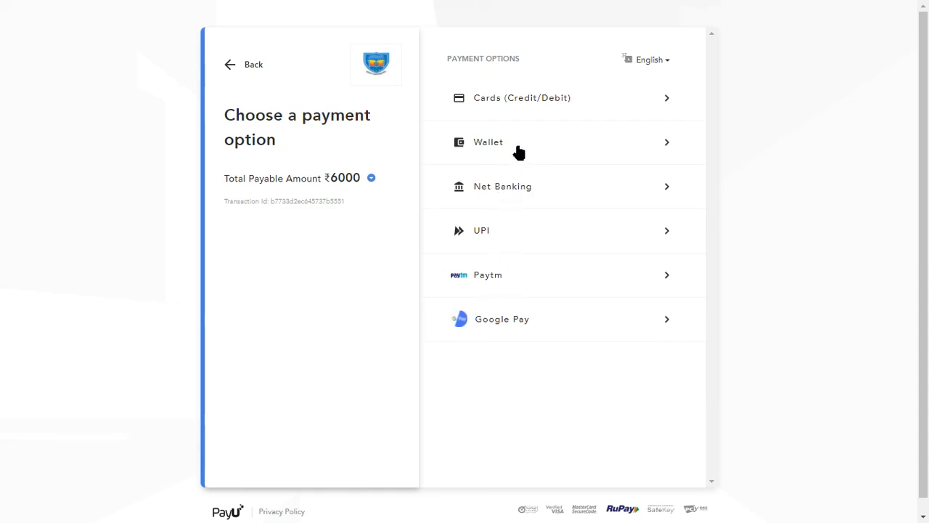
{"action": "left_click", "coordinate": [522, 187]}
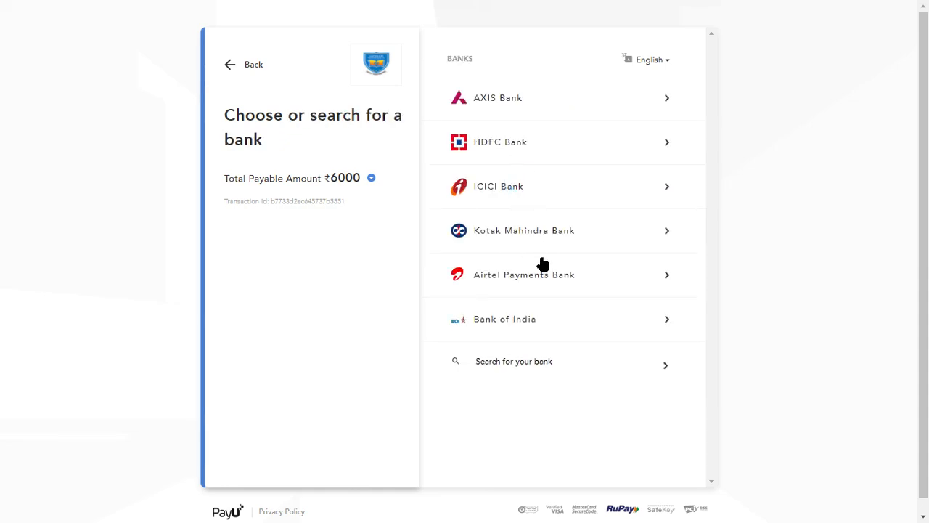